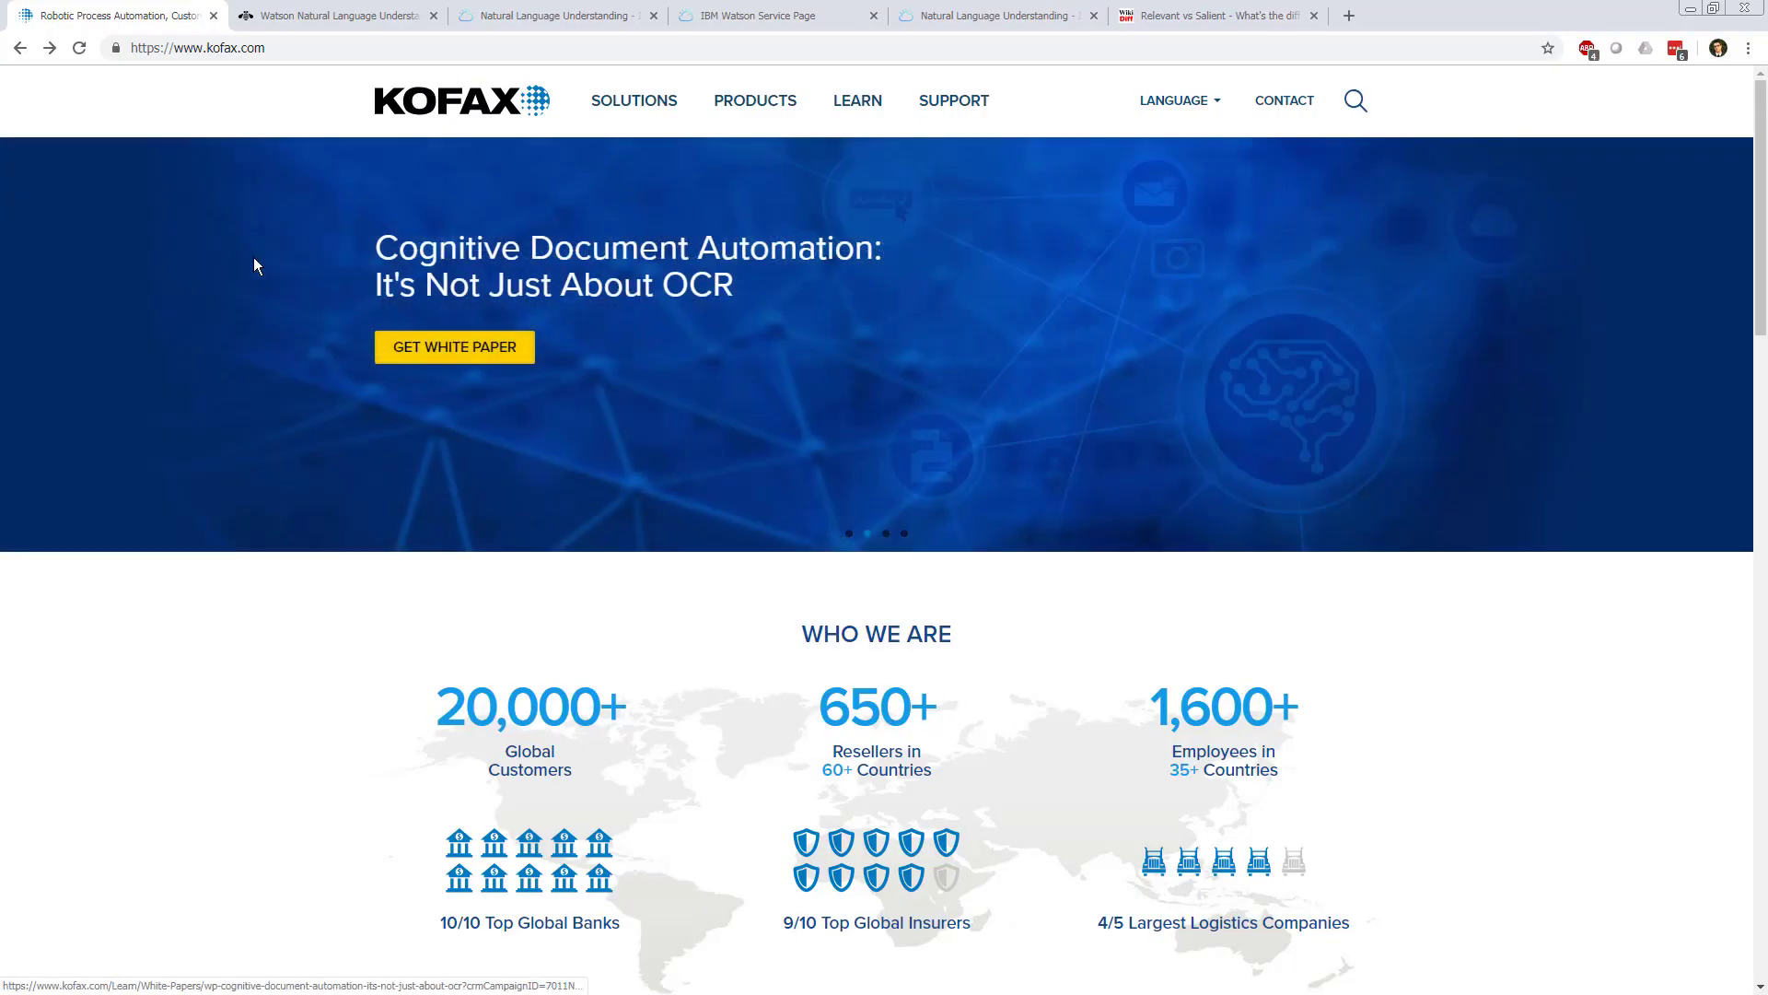
Step: Open the Kofax RPA free trial sign-up page from the Kofax home page
click(424, 111)
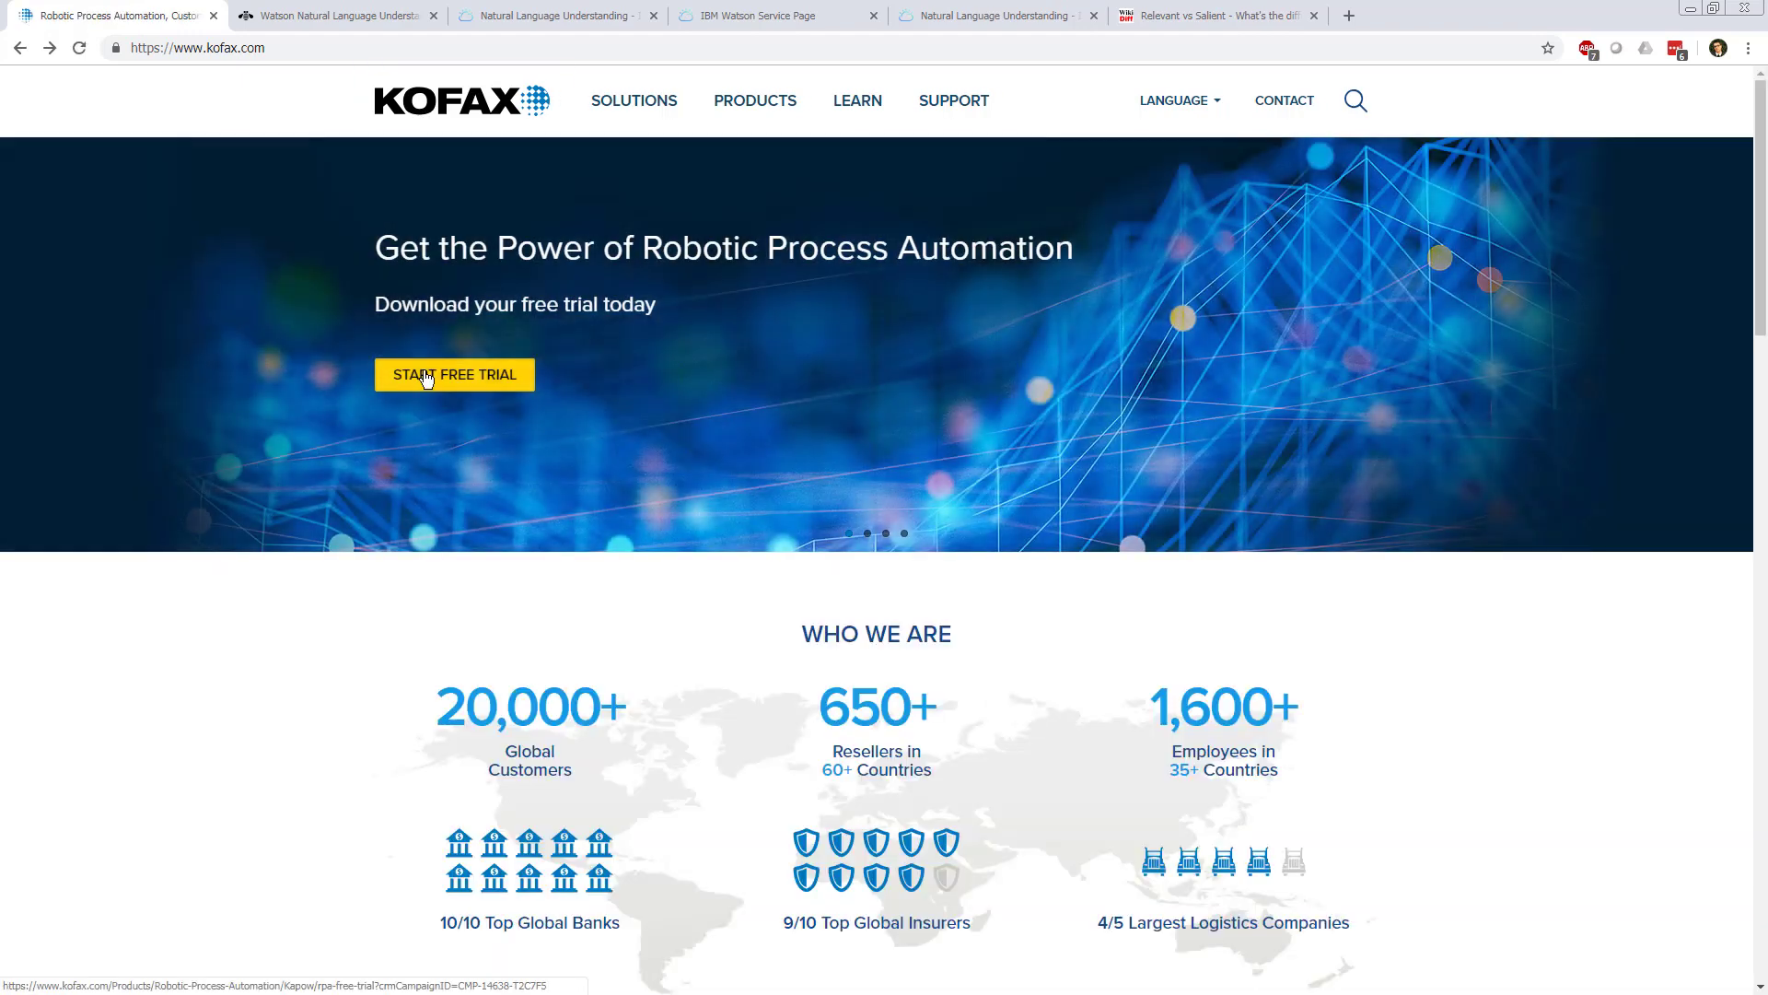
click(425, 379)
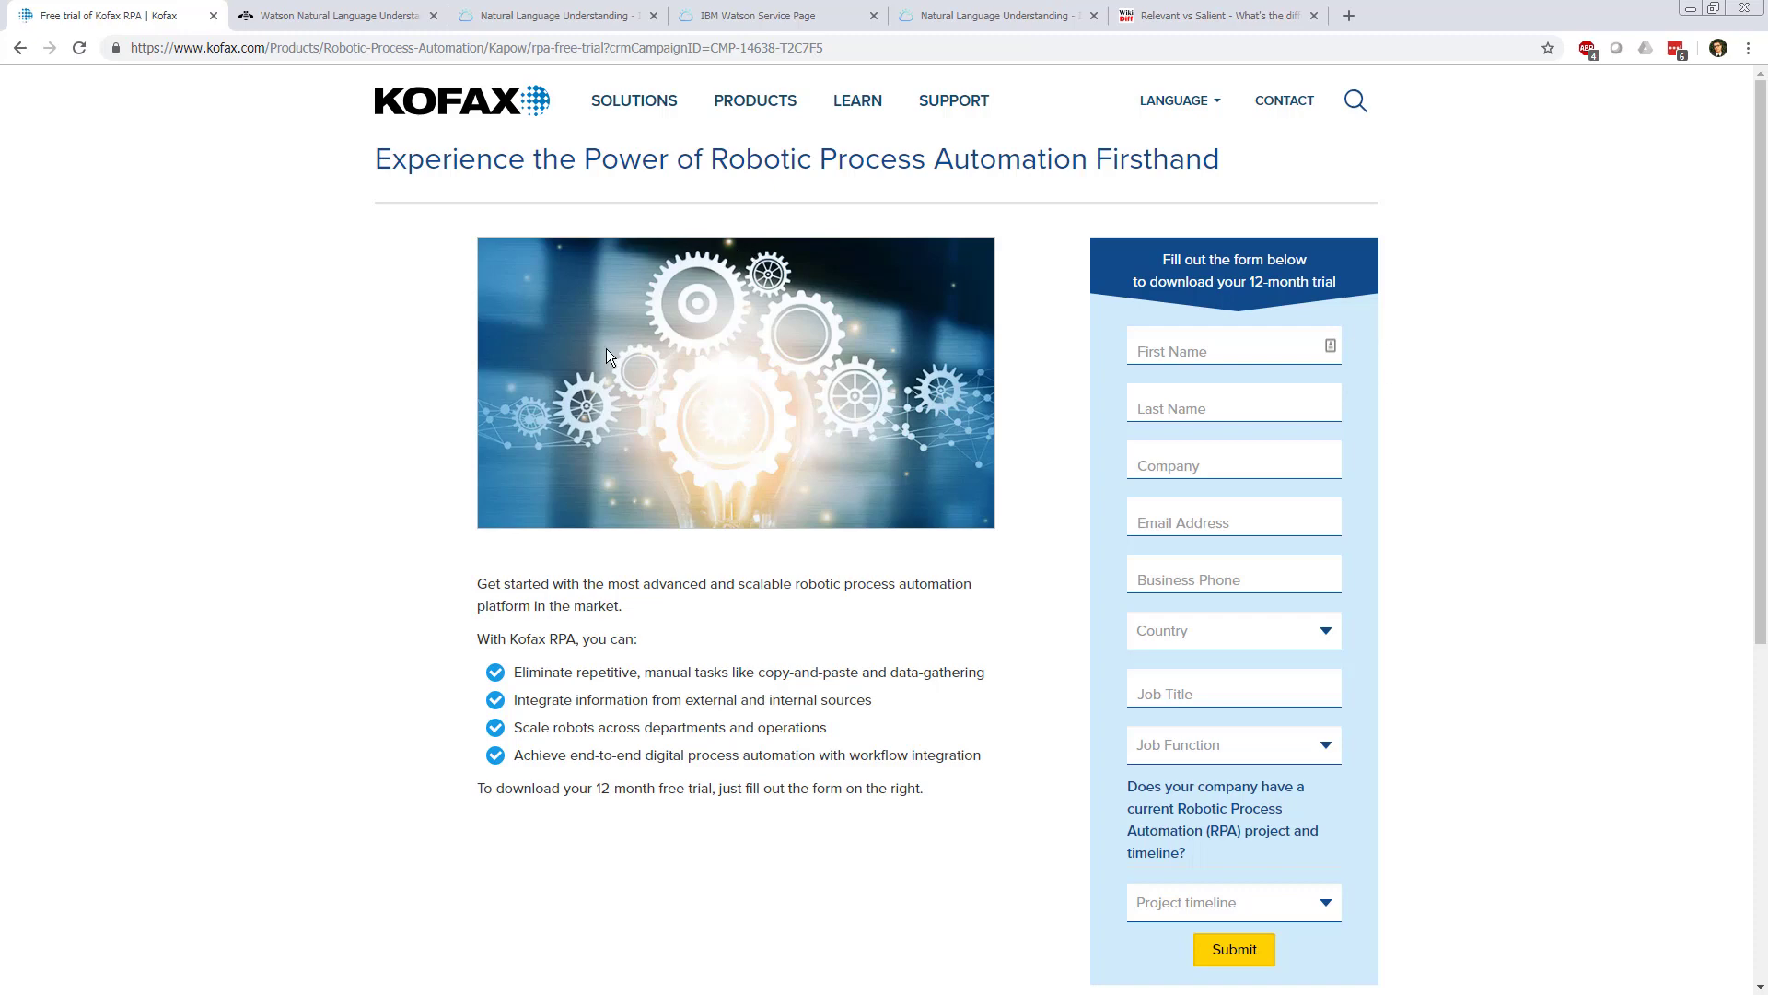
Step: Review the Watson Natural Language Understanding product page and the service's features and pricing plans in the IBM Cloud catalog
click(329, 15)
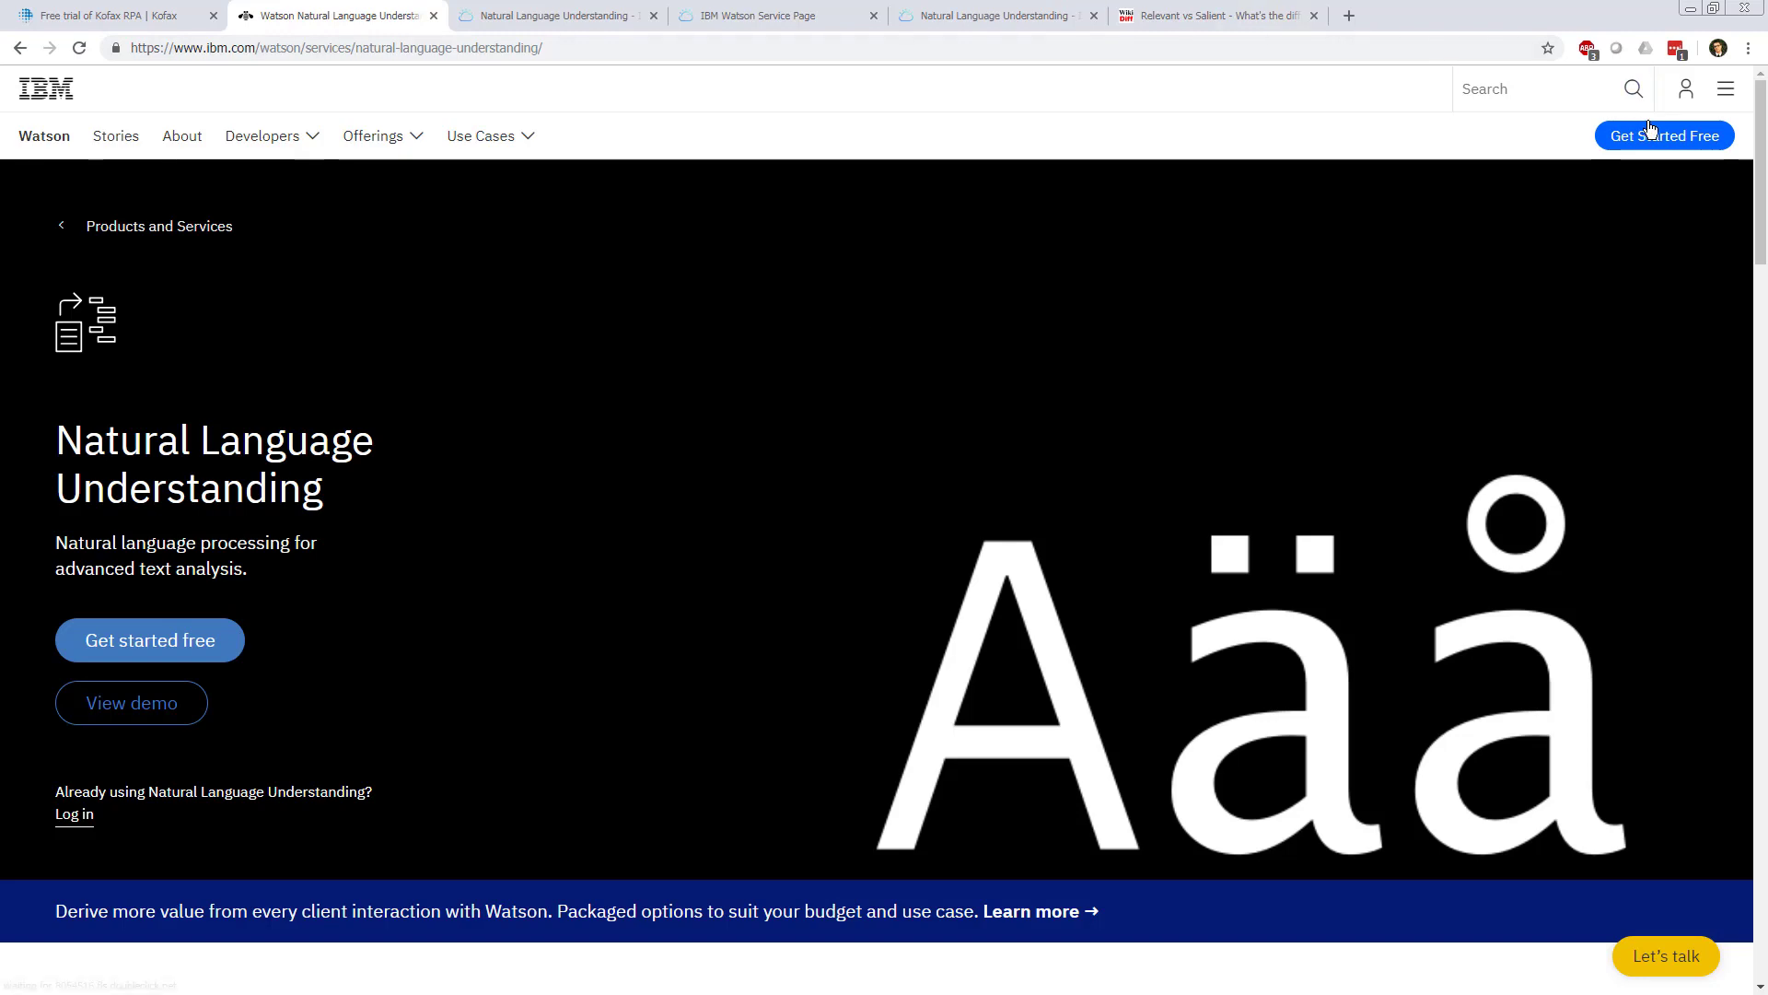
click(598, 26)
scroll(890, 578, up, 5)
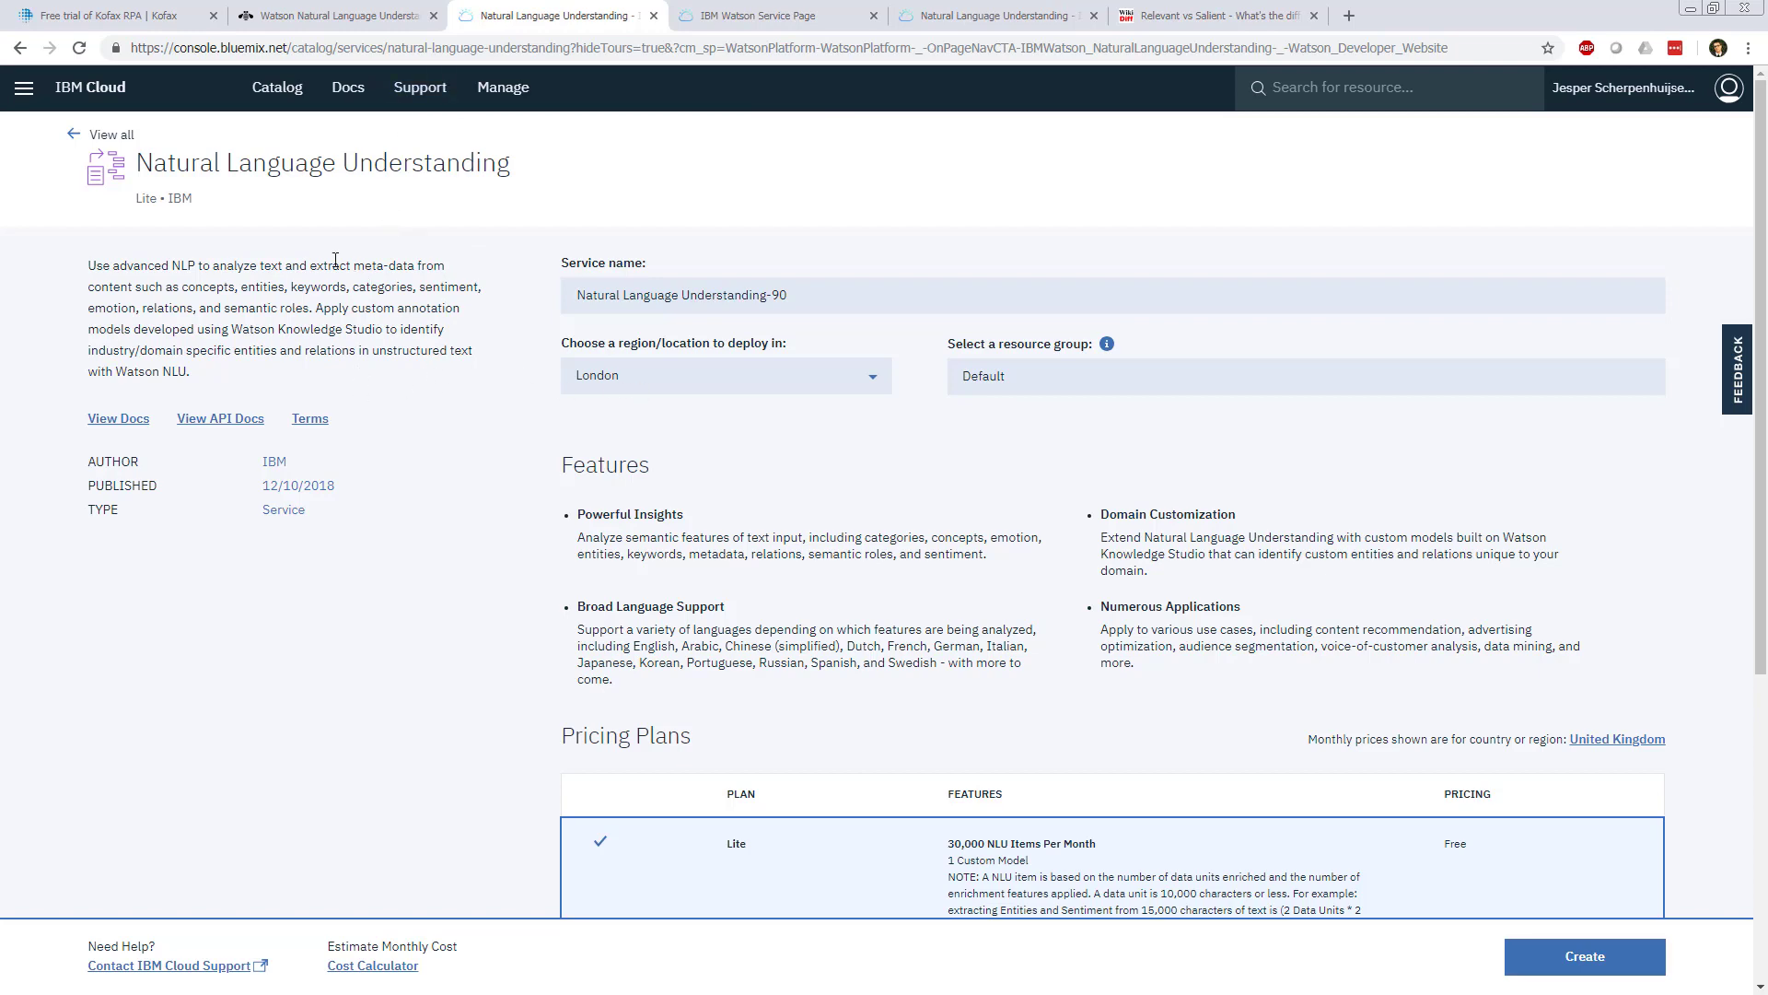
scroll(555, 566, down, 5)
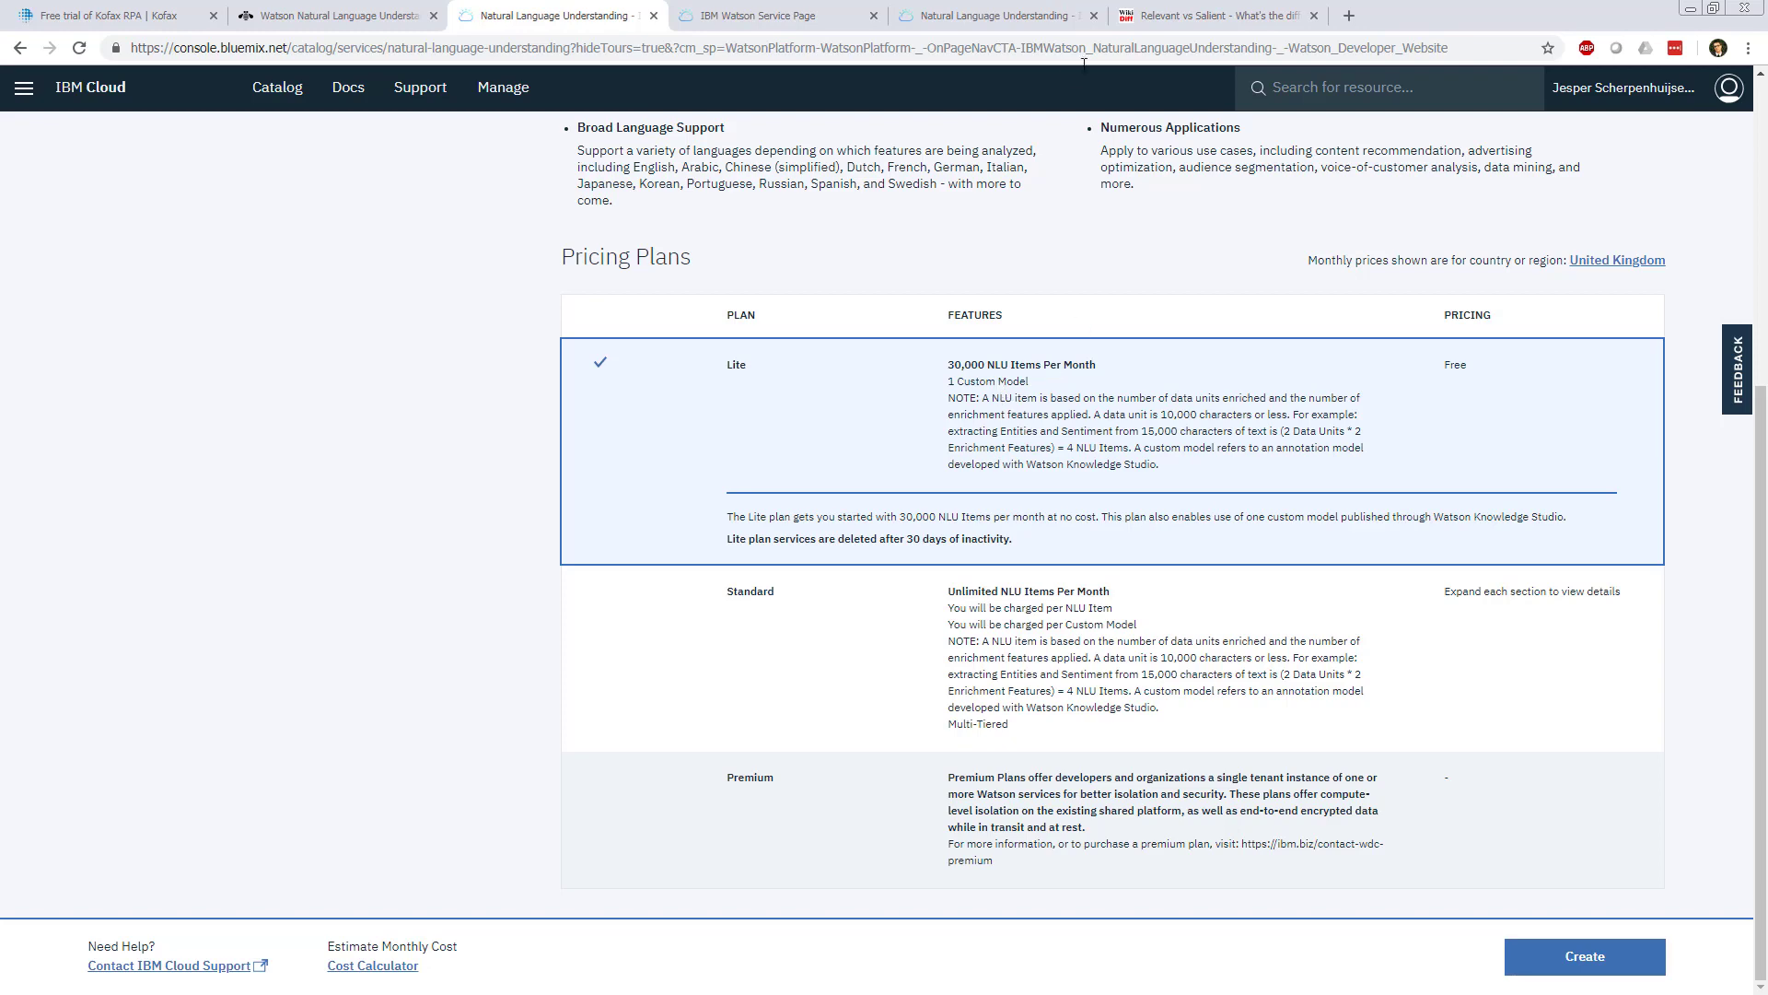
Step: View the Natural Language Understanding service instance's credentials and the text analytics section of its API documentation
click(793, 18)
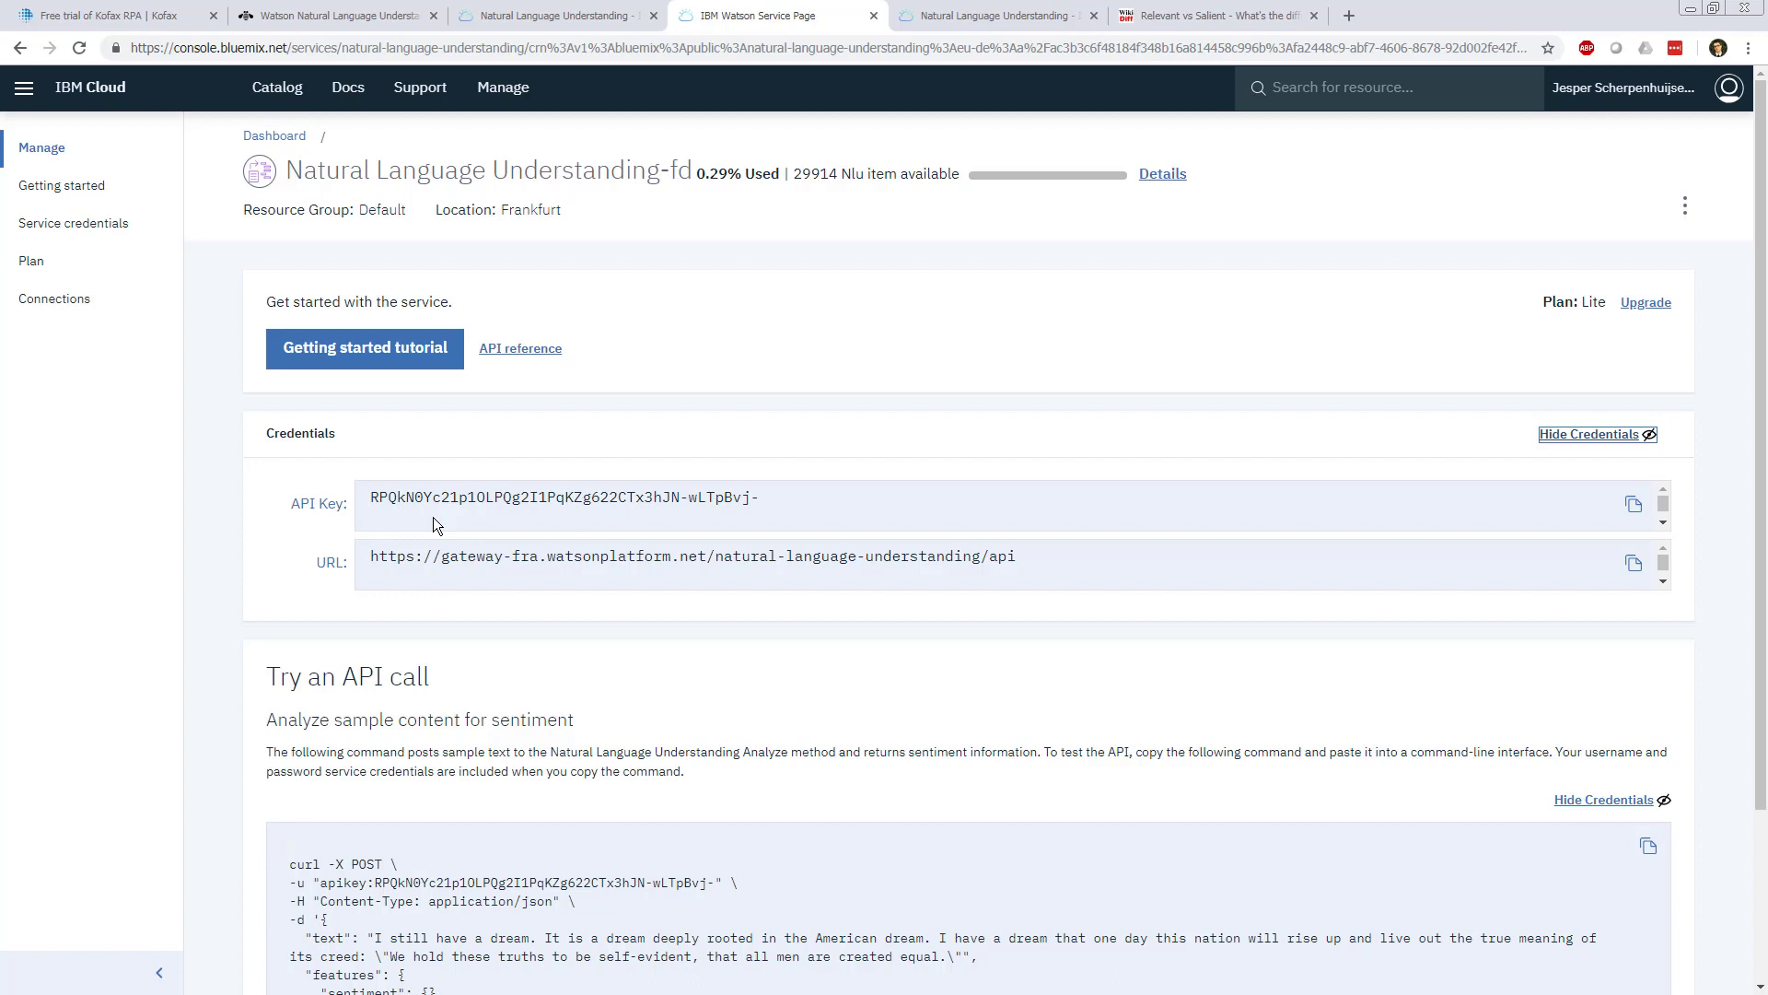
click(949, 16)
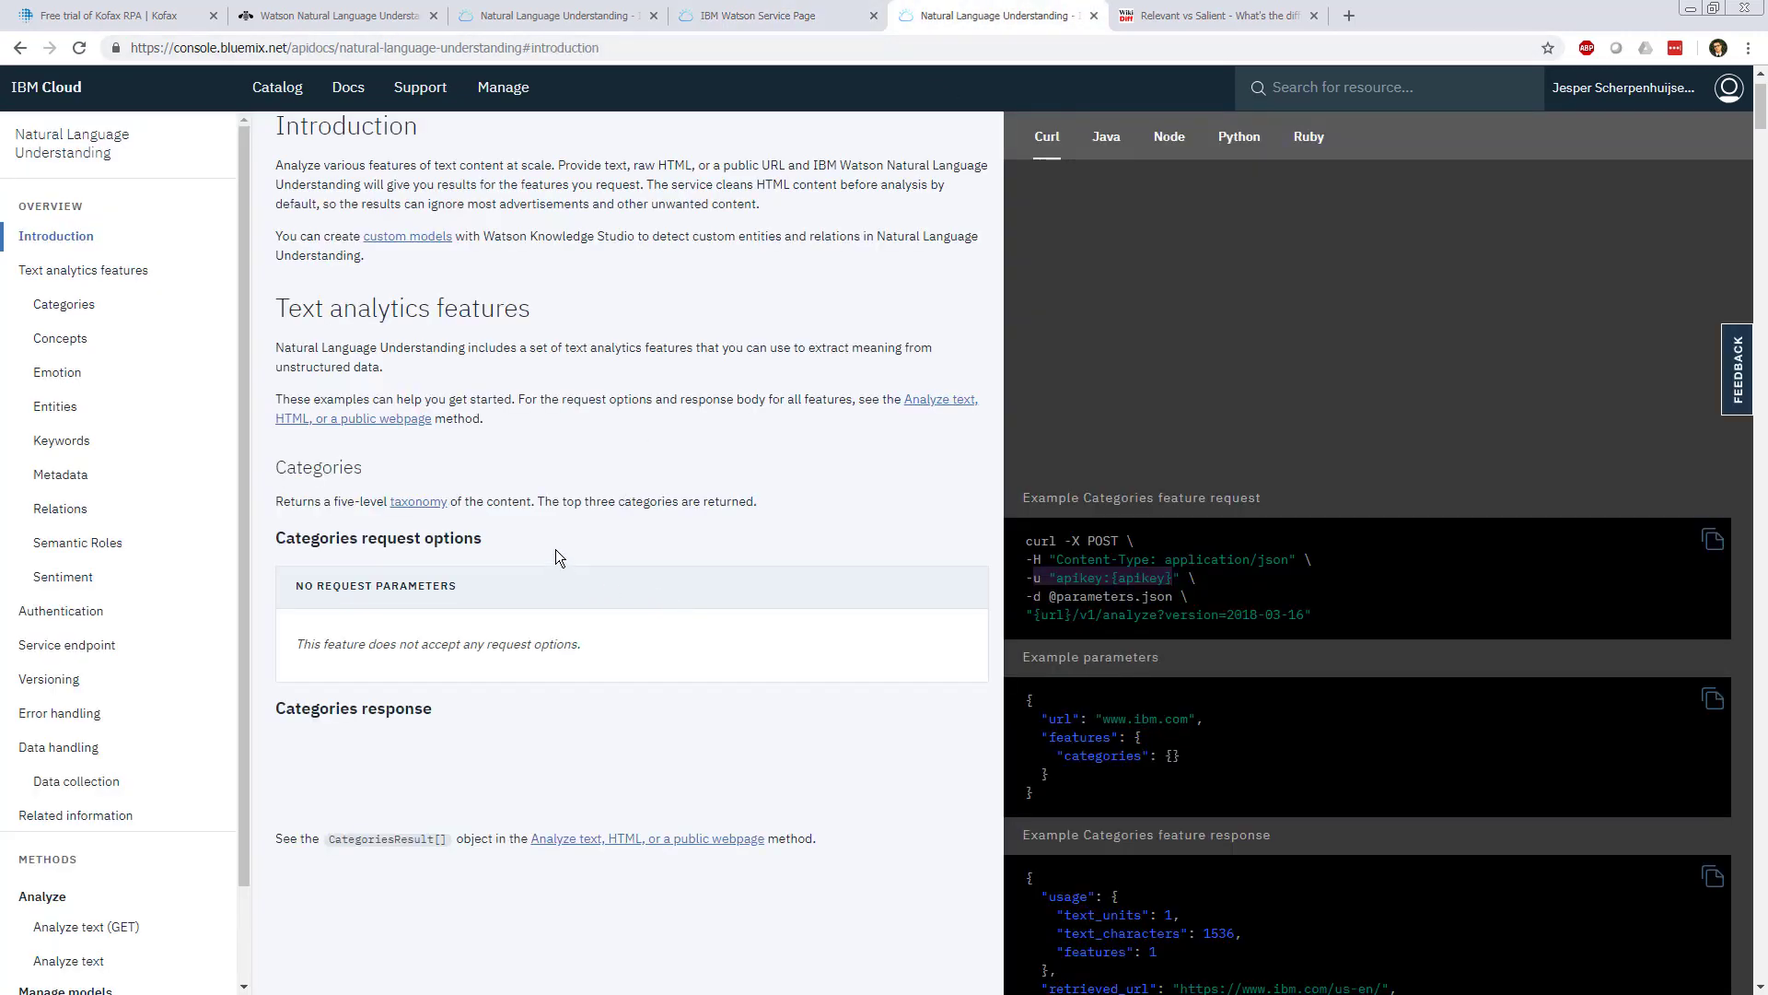
scroll(654, 438, up, 1)
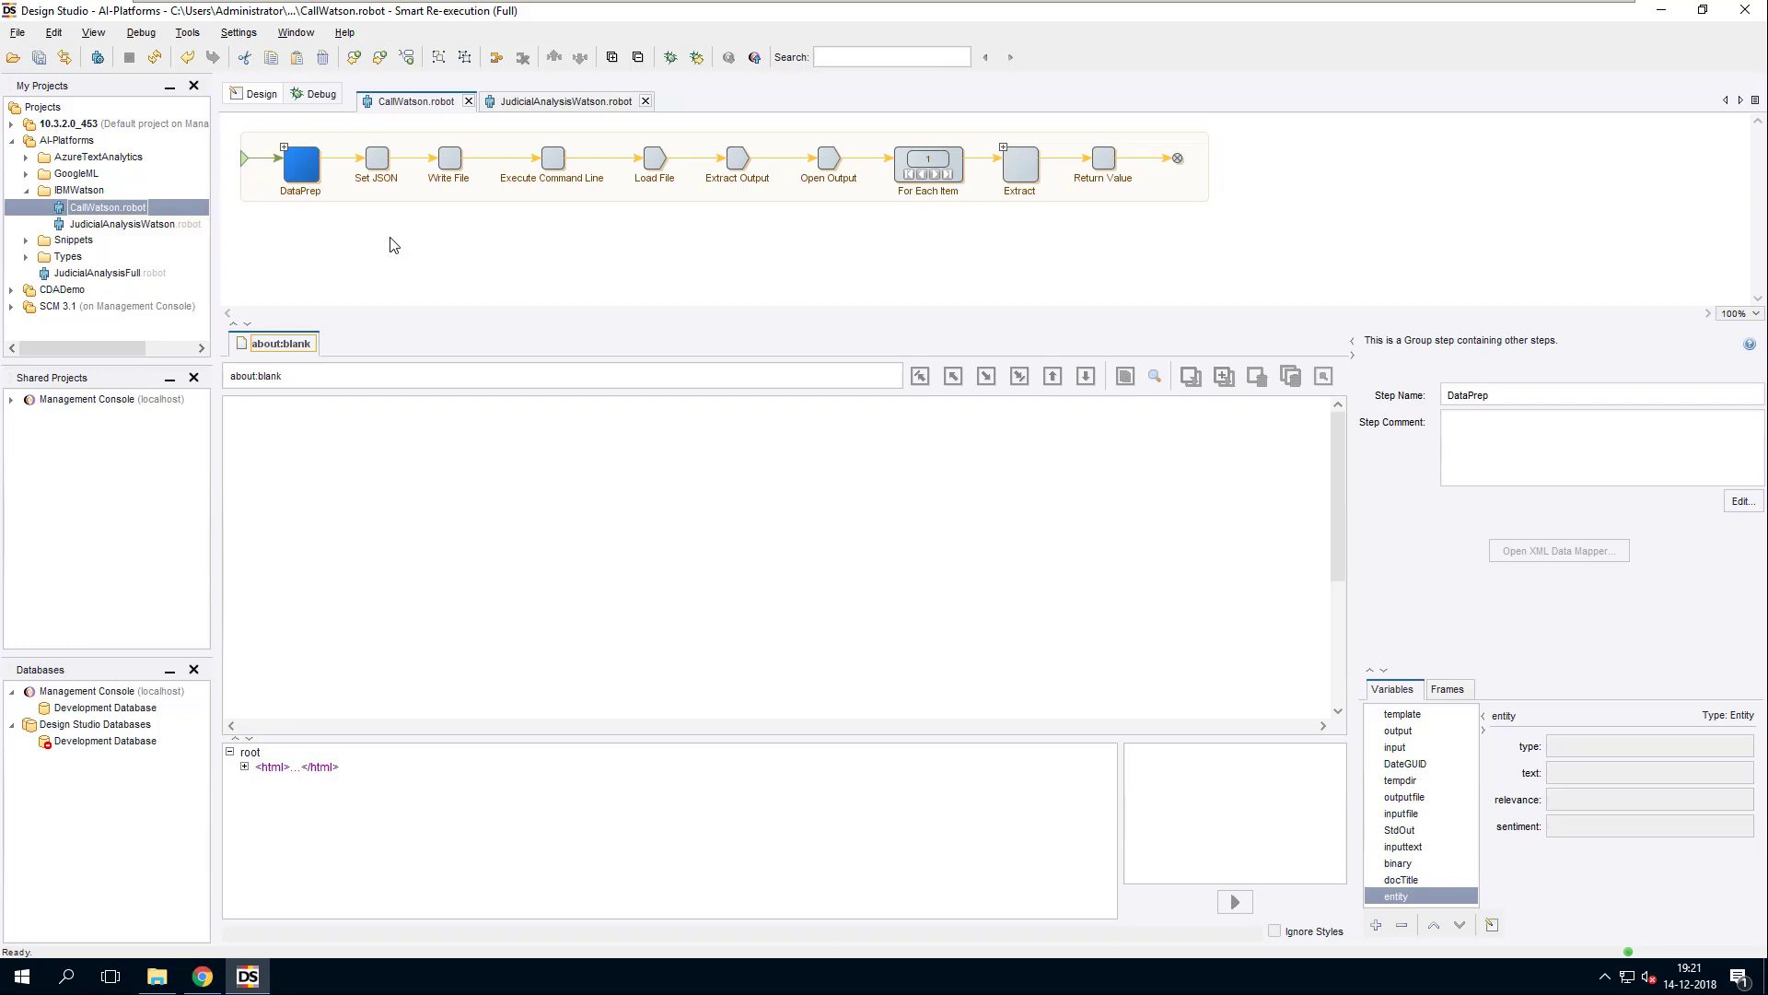
Step: Expand the DataPrep group in CallWatson.robot, run the robot up to Execute Command Line, and widen the step settings to inspect the curl command
click(285, 148)
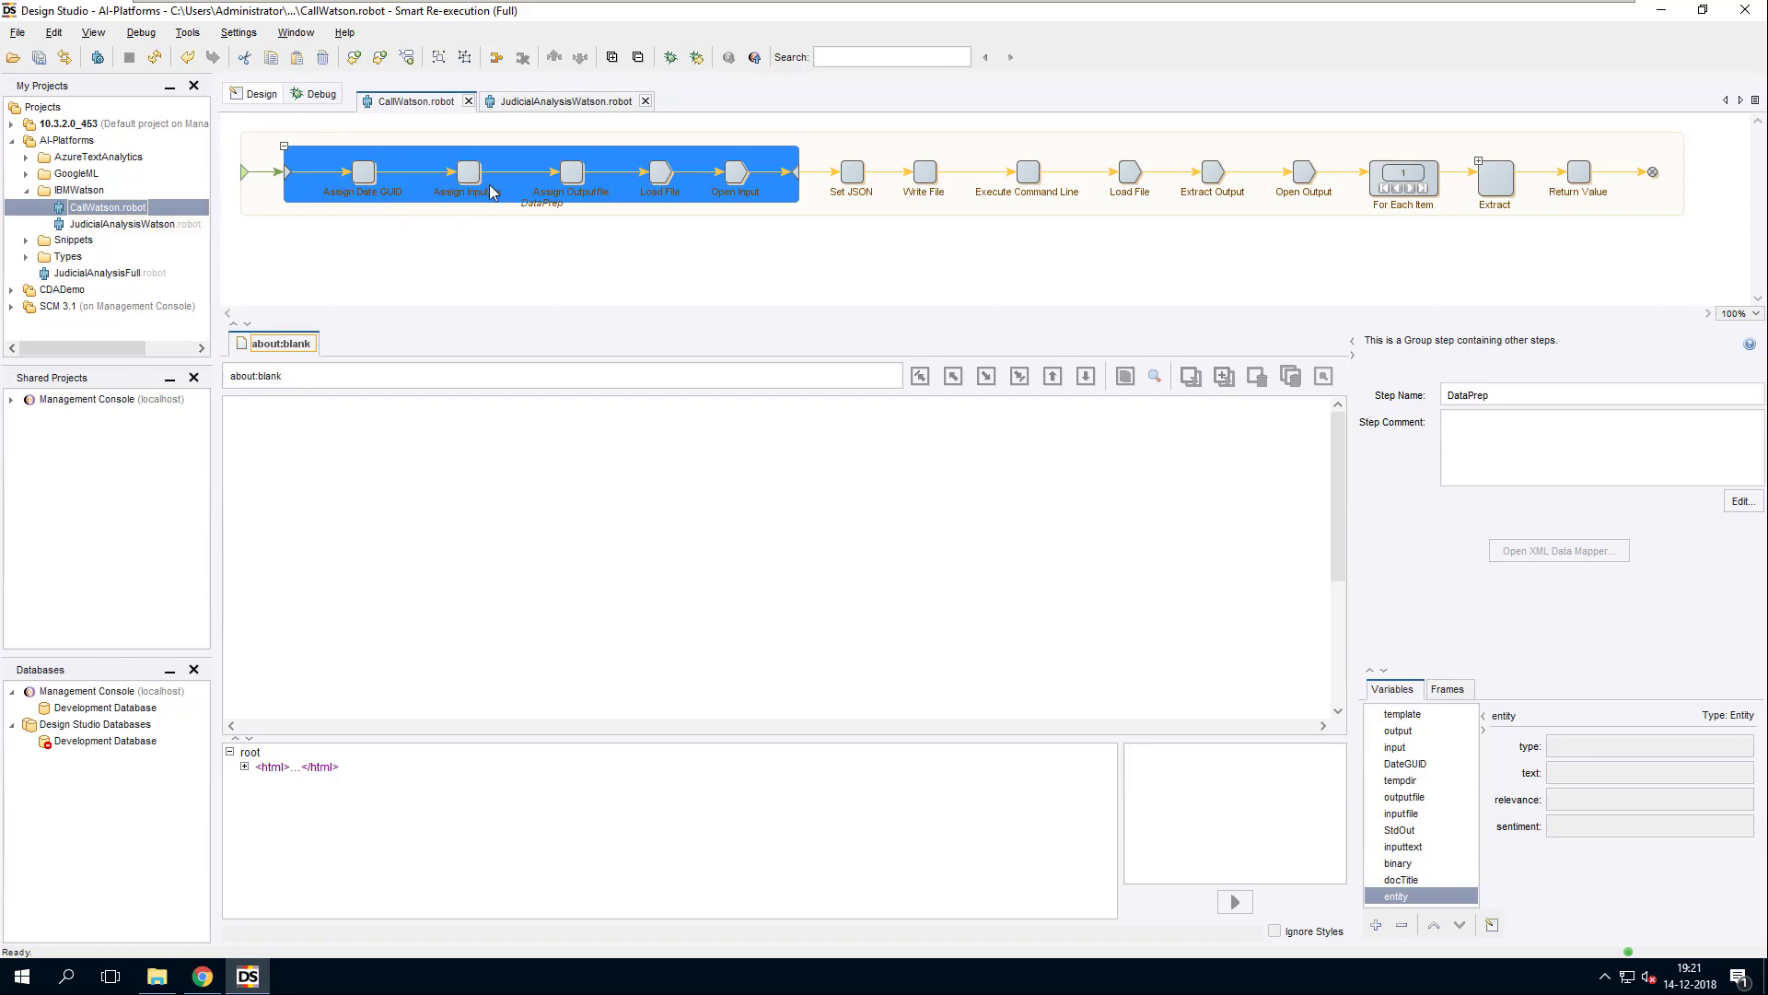
click(1027, 172)
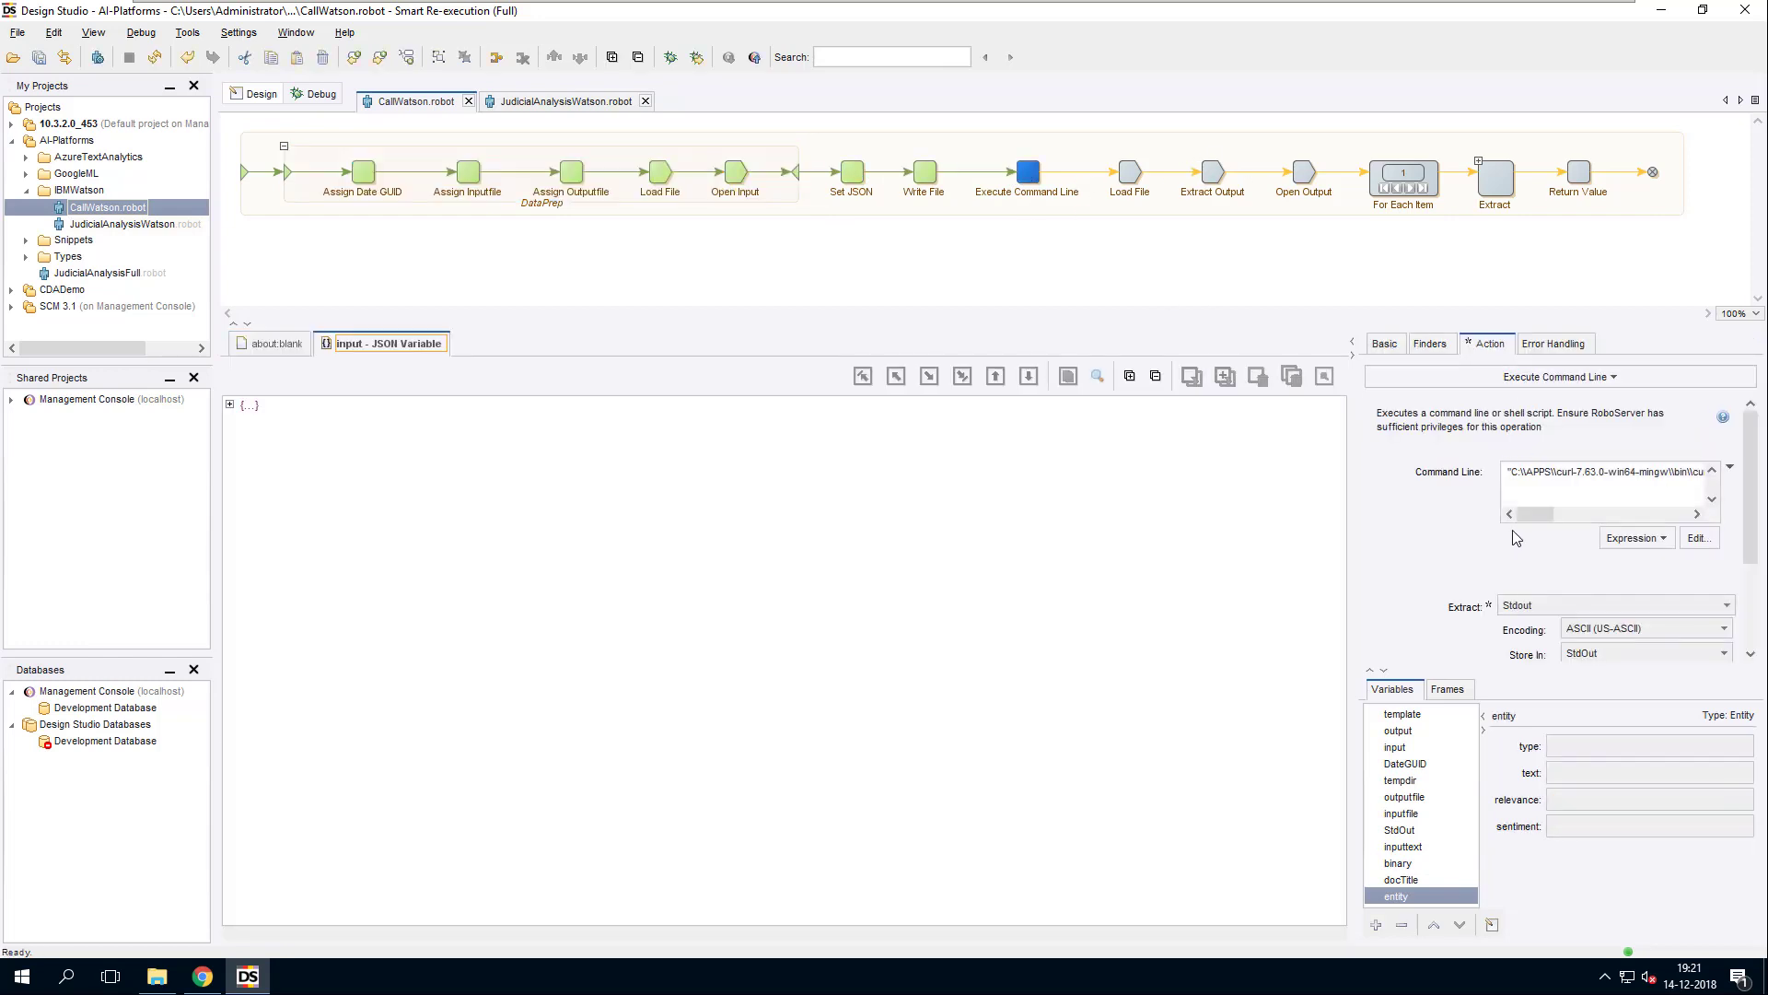
drag(1349, 494, 506, 506)
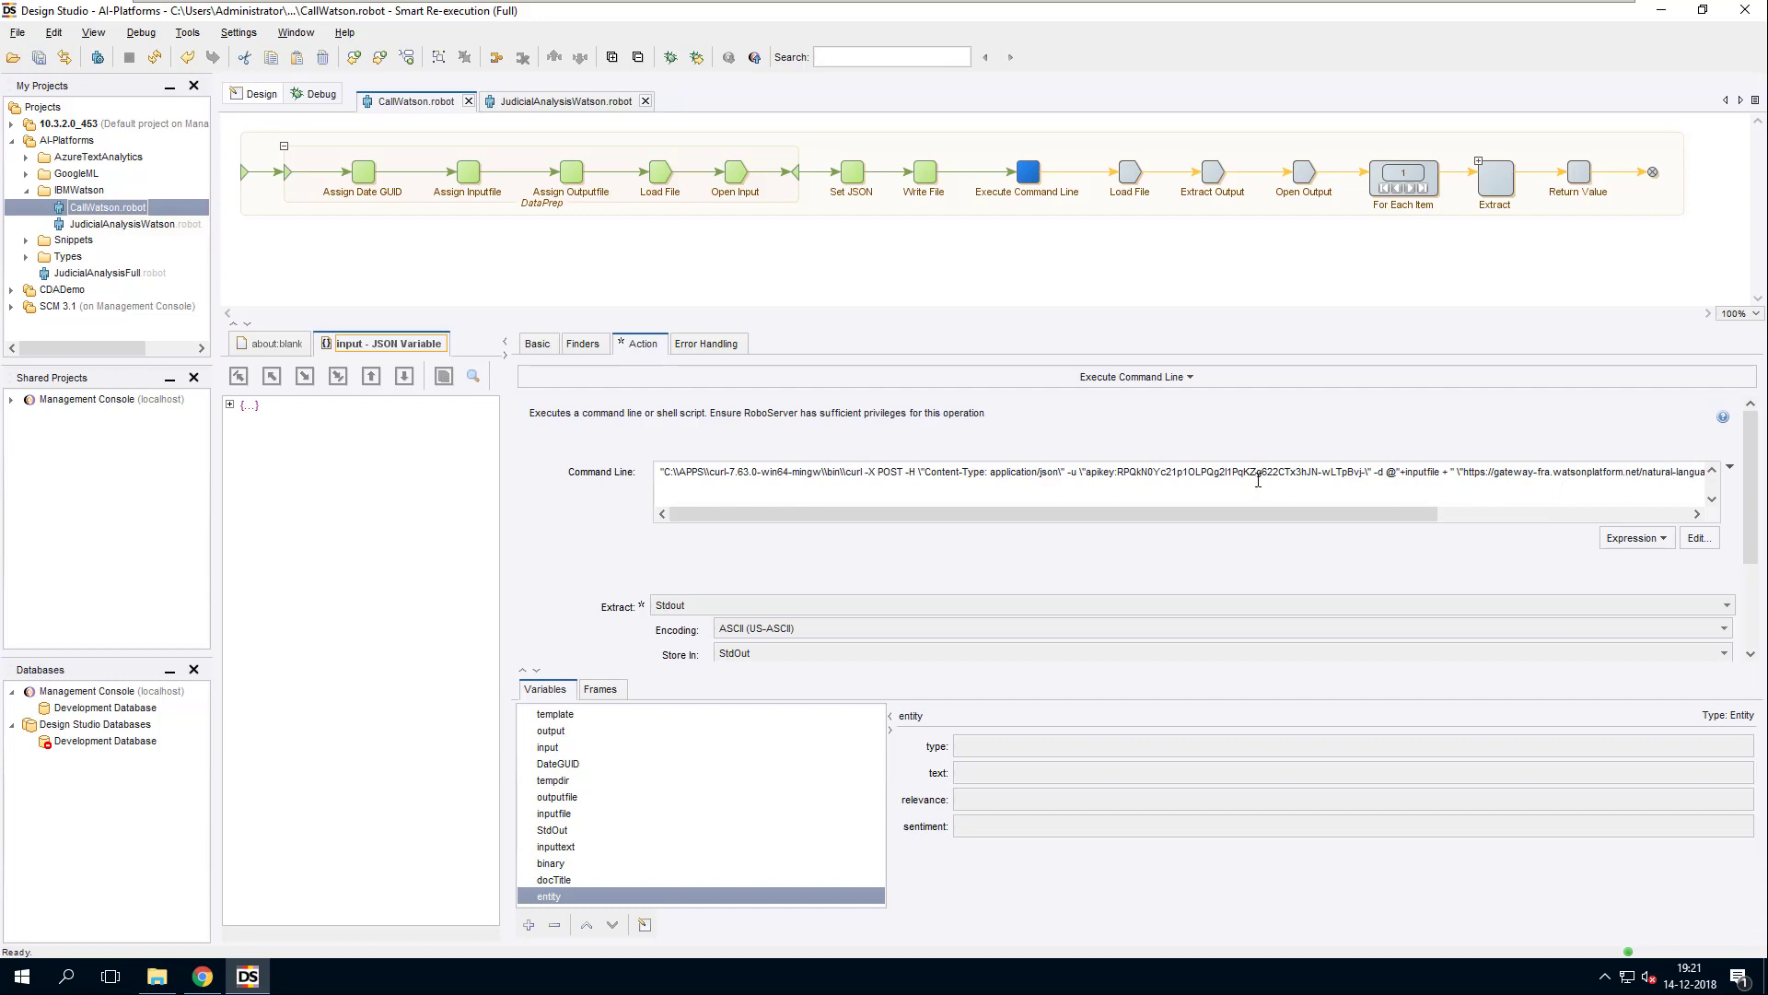
drag(1225, 514, 1418, 514)
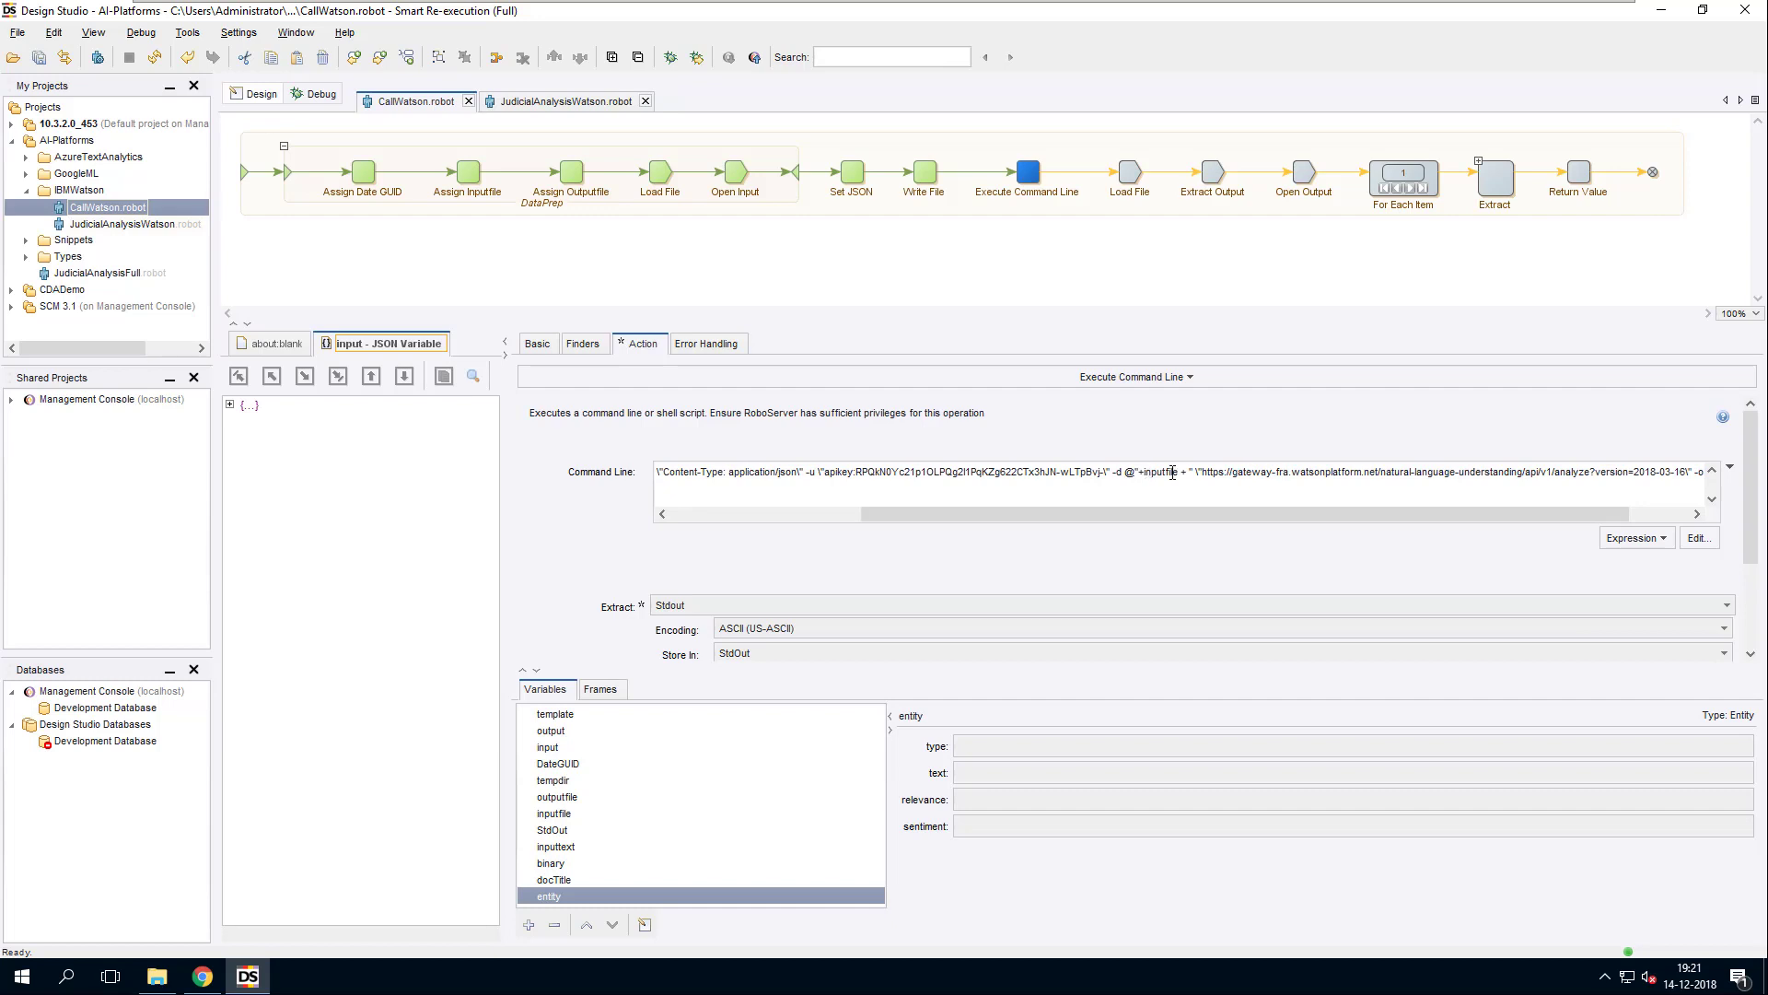
Step: Expand the input JSON variable to show its text and the sentiment and limit settings under the entities feature
click(229, 405)
click(244, 419)
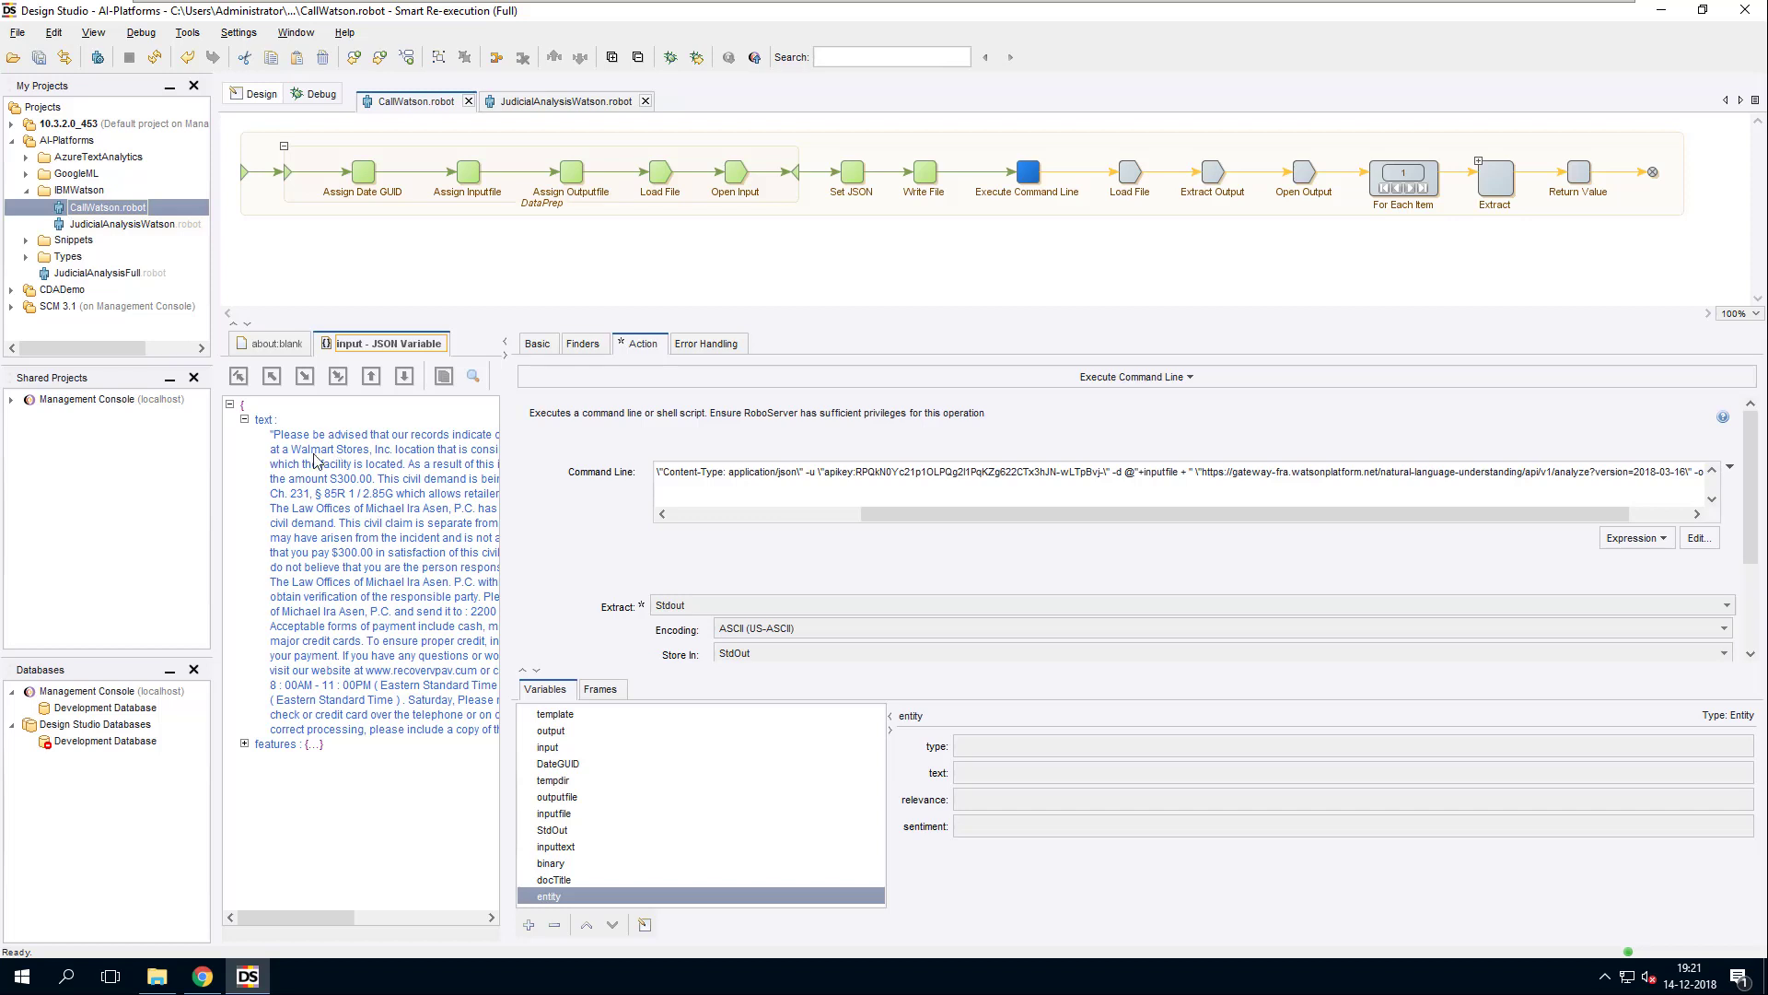
click(244, 744)
click(259, 757)
click(274, 772)
click(289, 788)
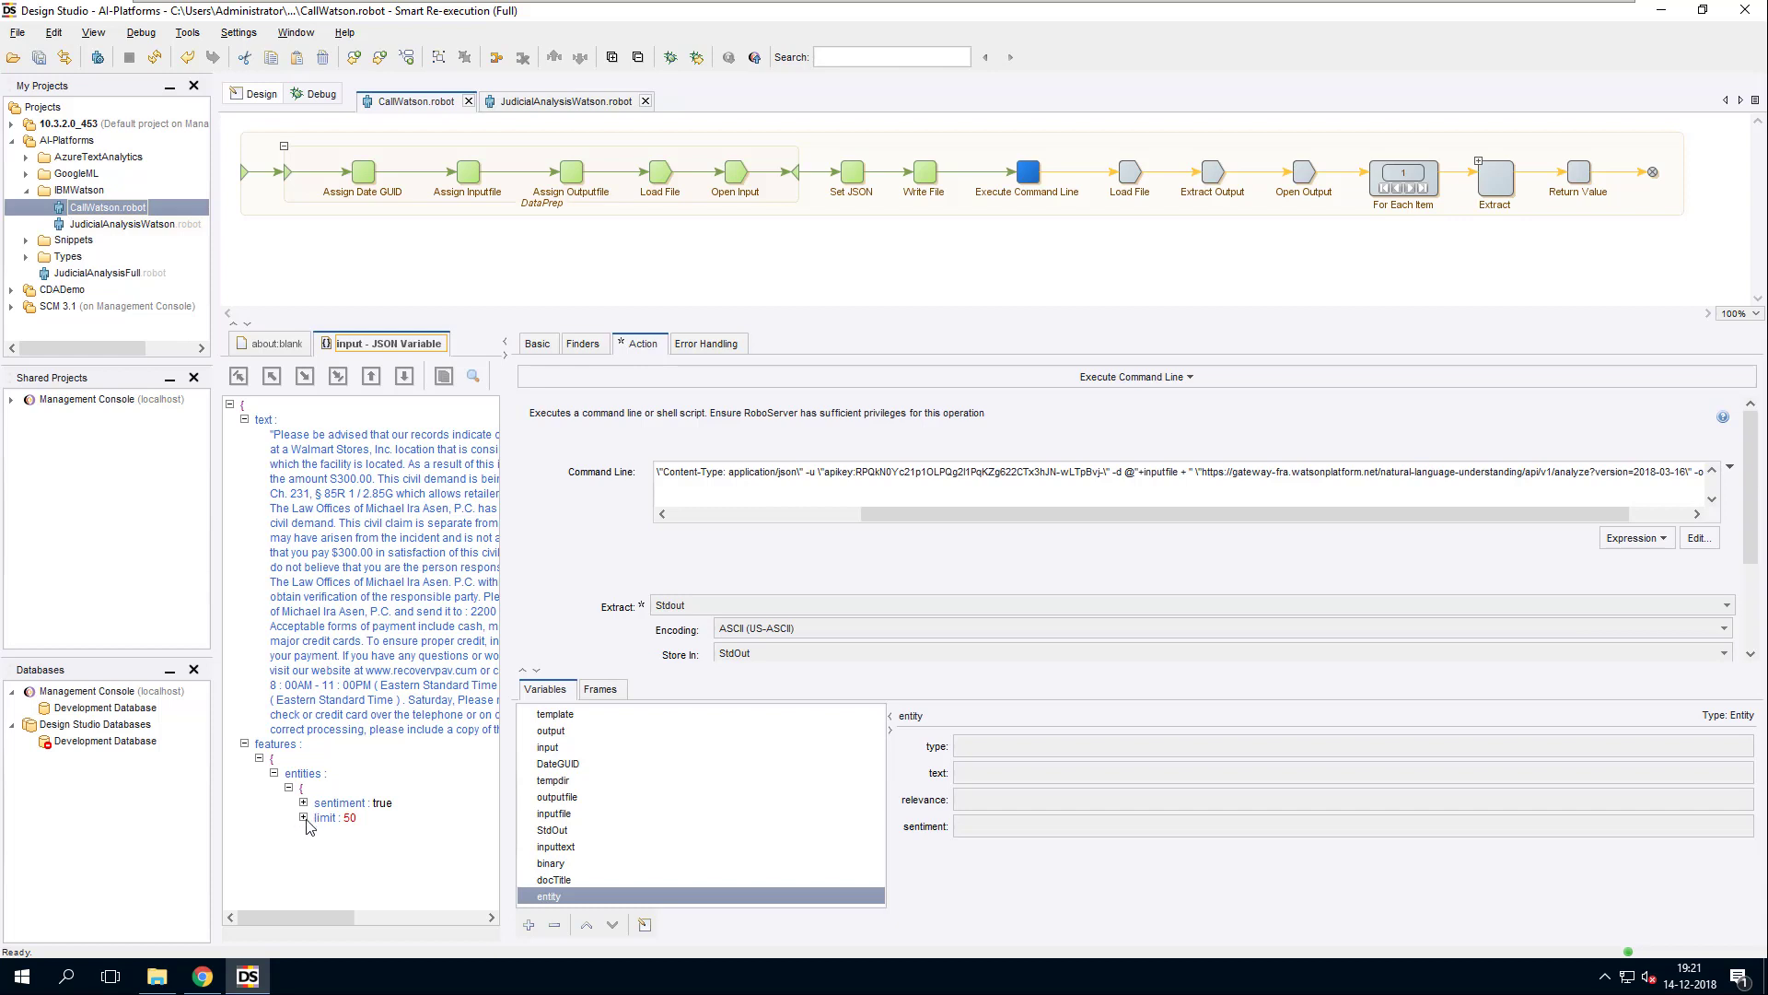
click(303, 802)
click(304, 833)
Step: Execute the robot through Load File, Extract Output and Open Output, up to the For Each Item step
click(1131, 175)
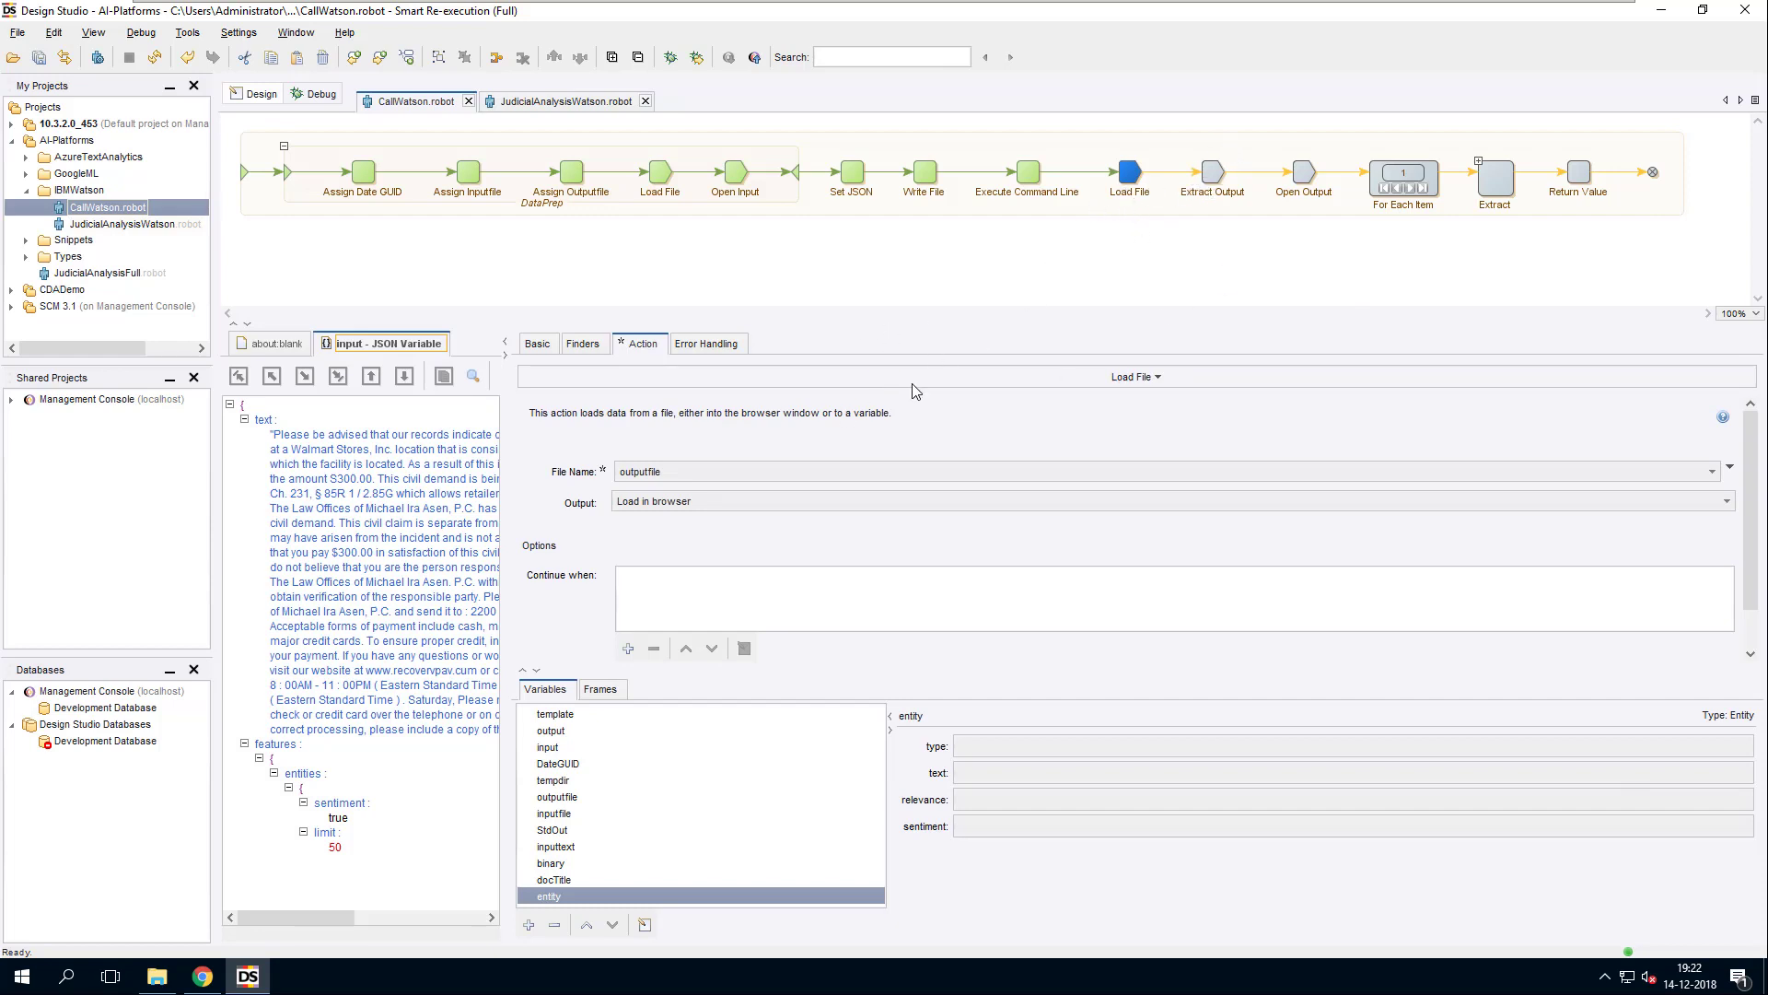
key(F10)
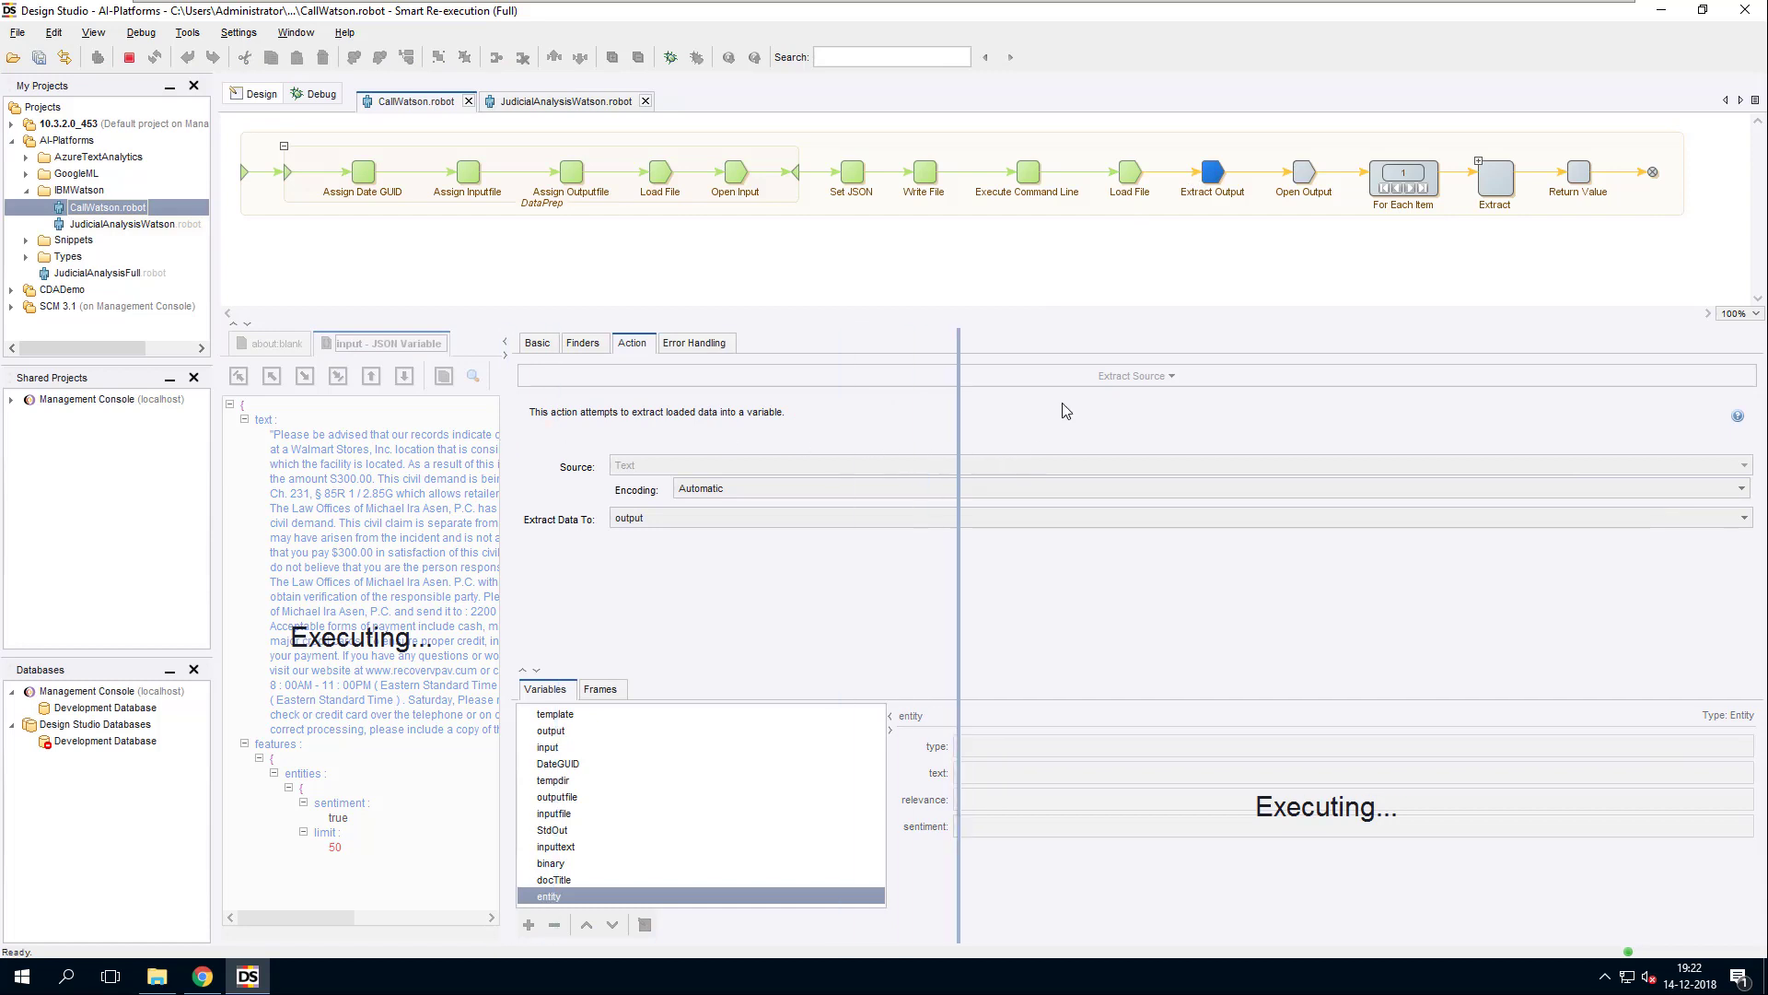
key(F10)
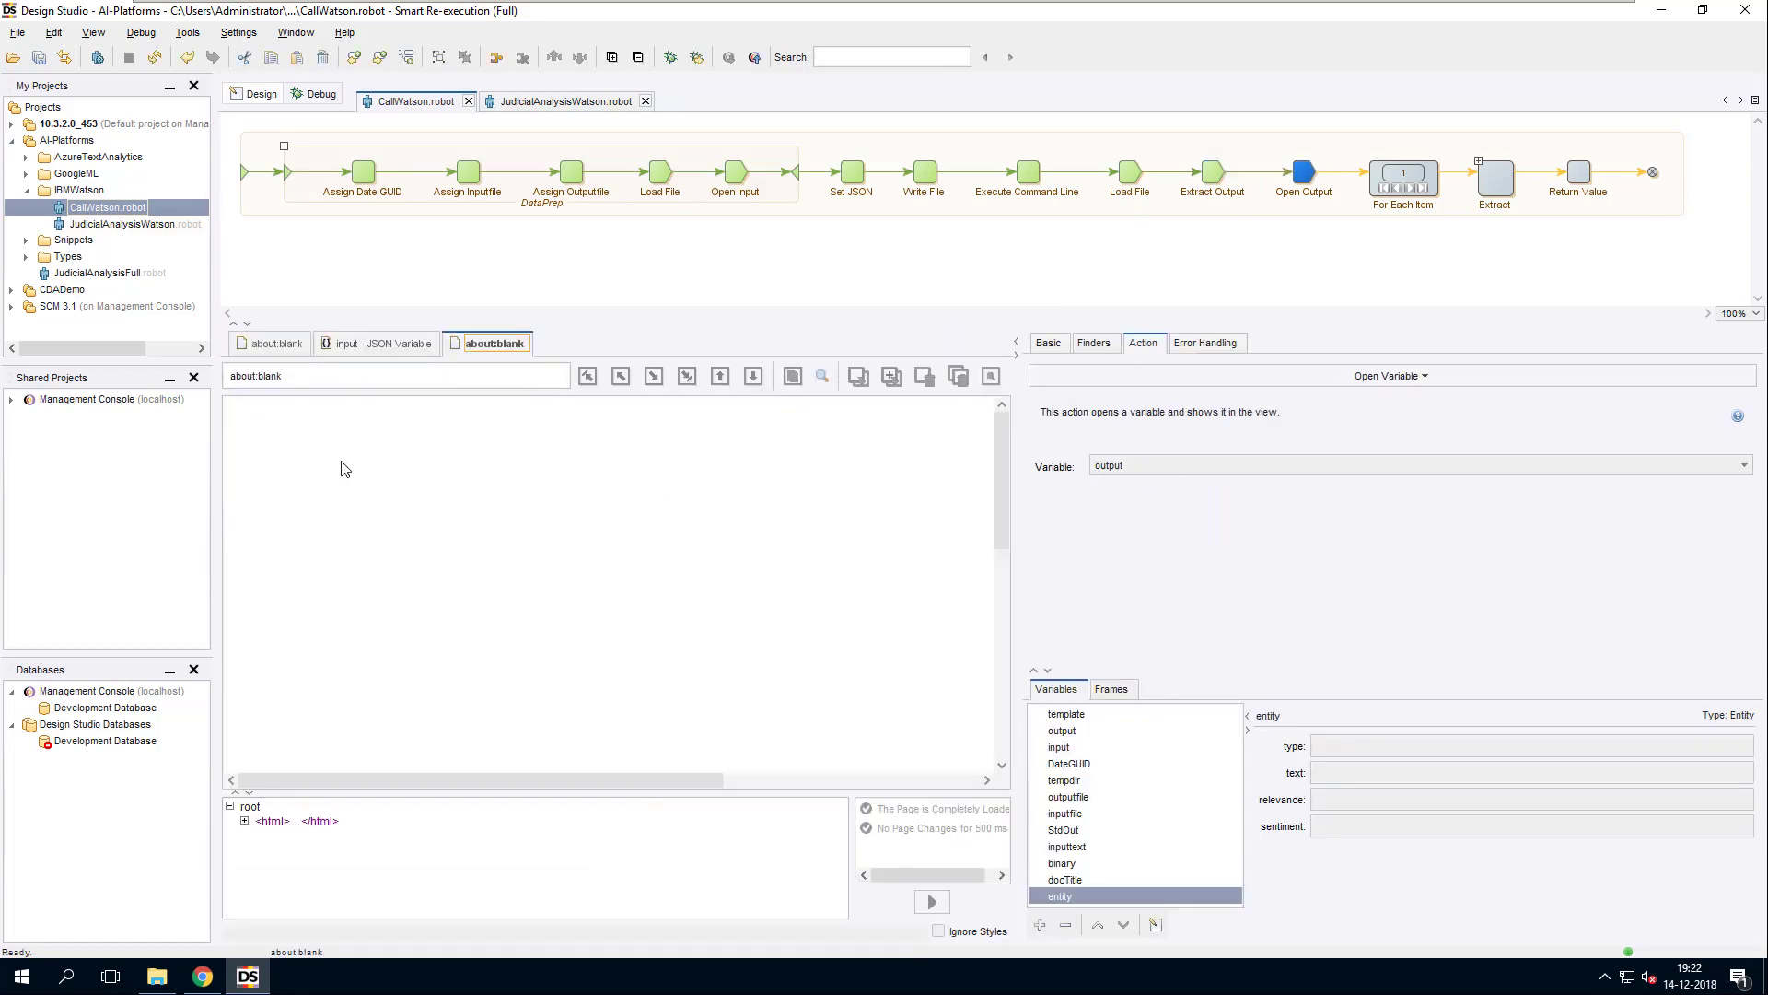
click(1378, 180)
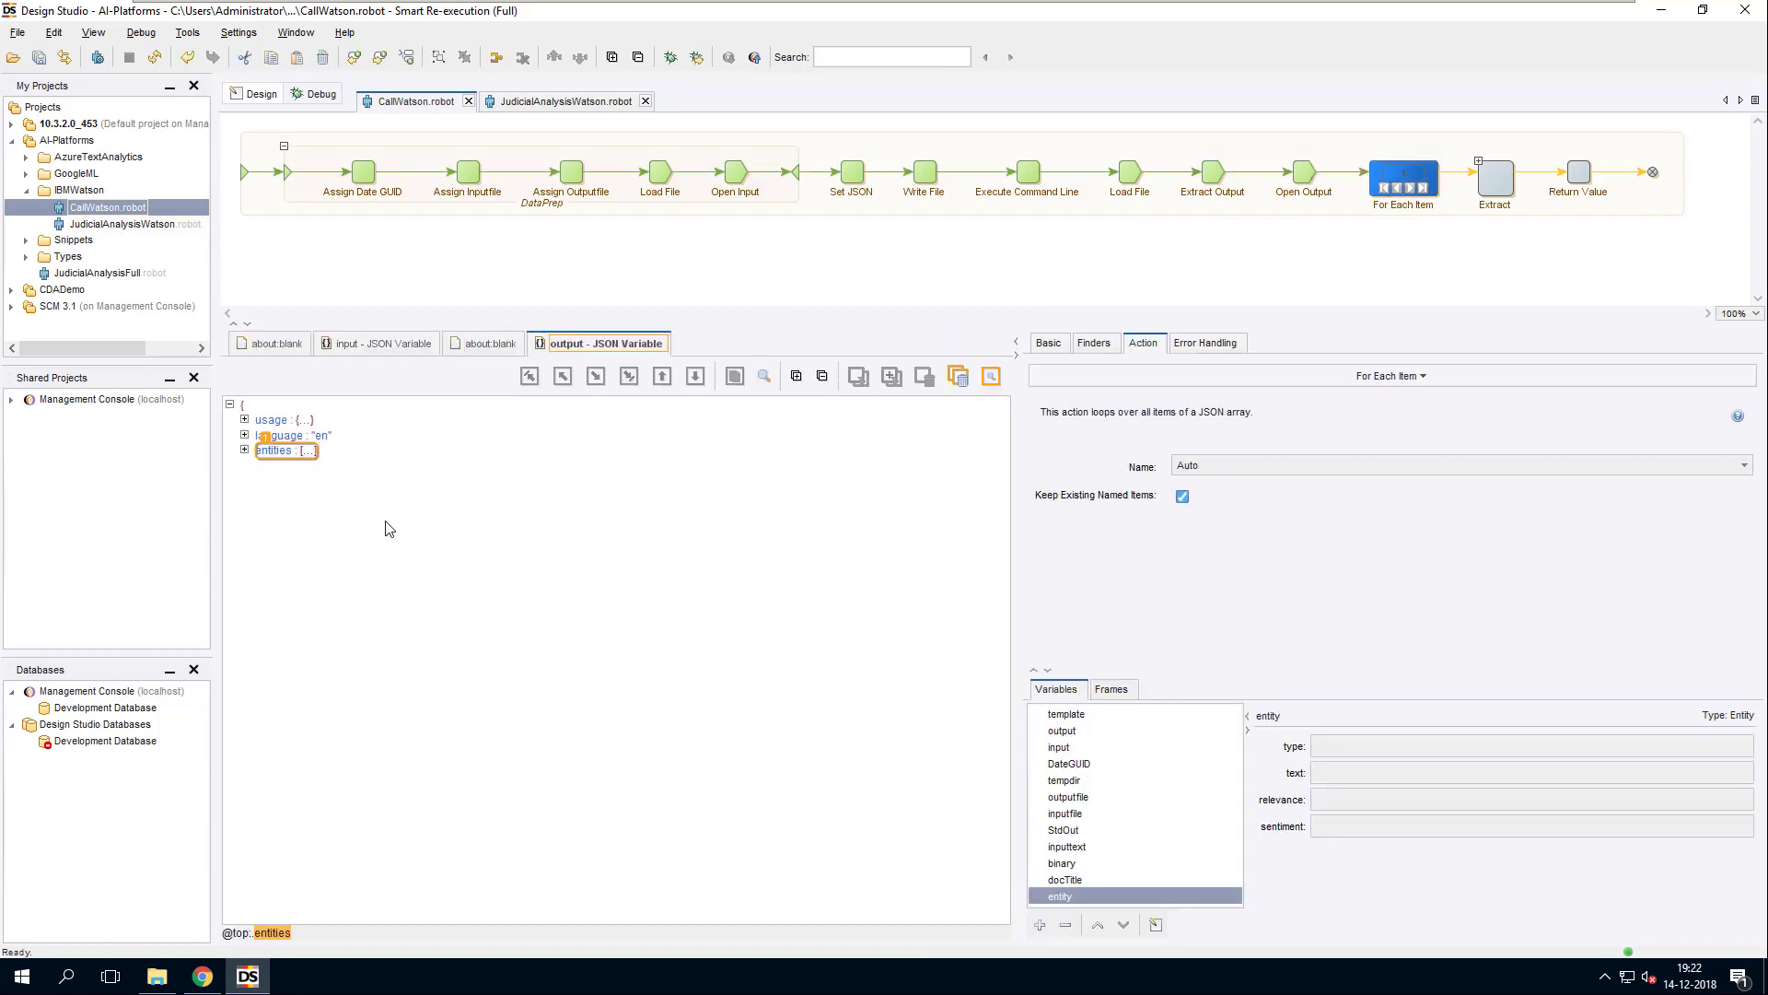
Step: Examine the first item of the entities array in the output JSON, expanding its sentiment down to the label value
double_click(256, 452)
click(259, 465)
click(273, 480)
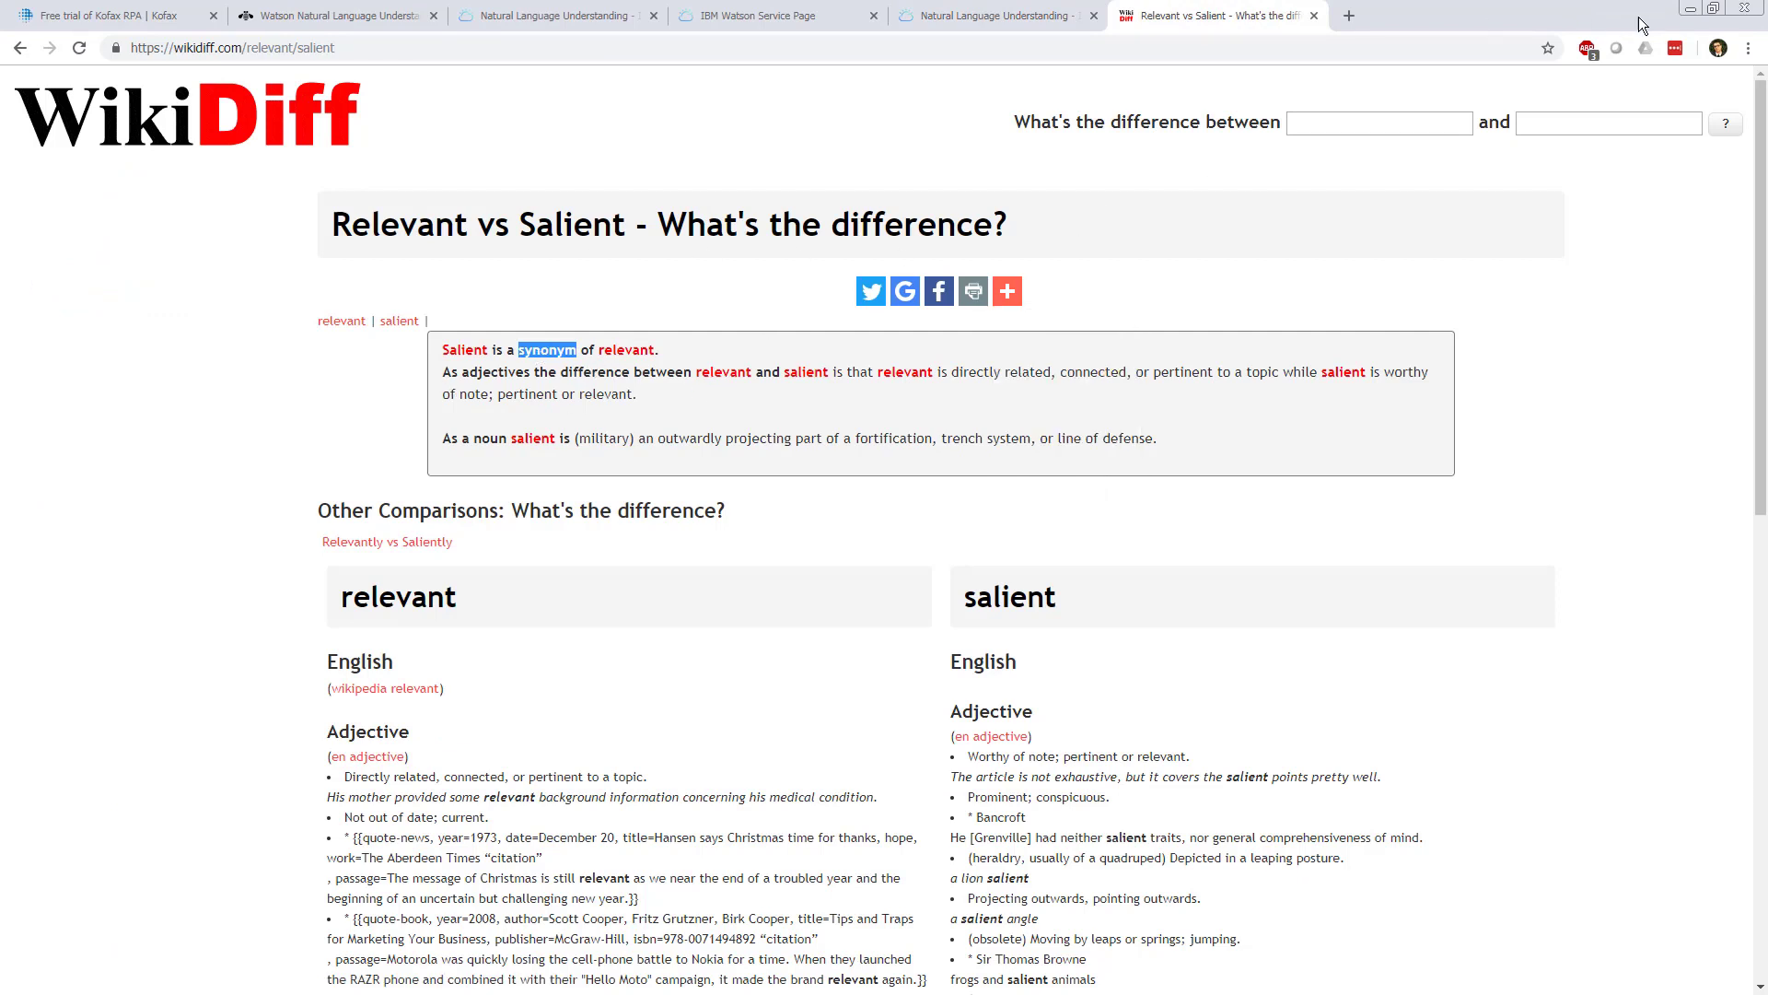
click(1691, 10)
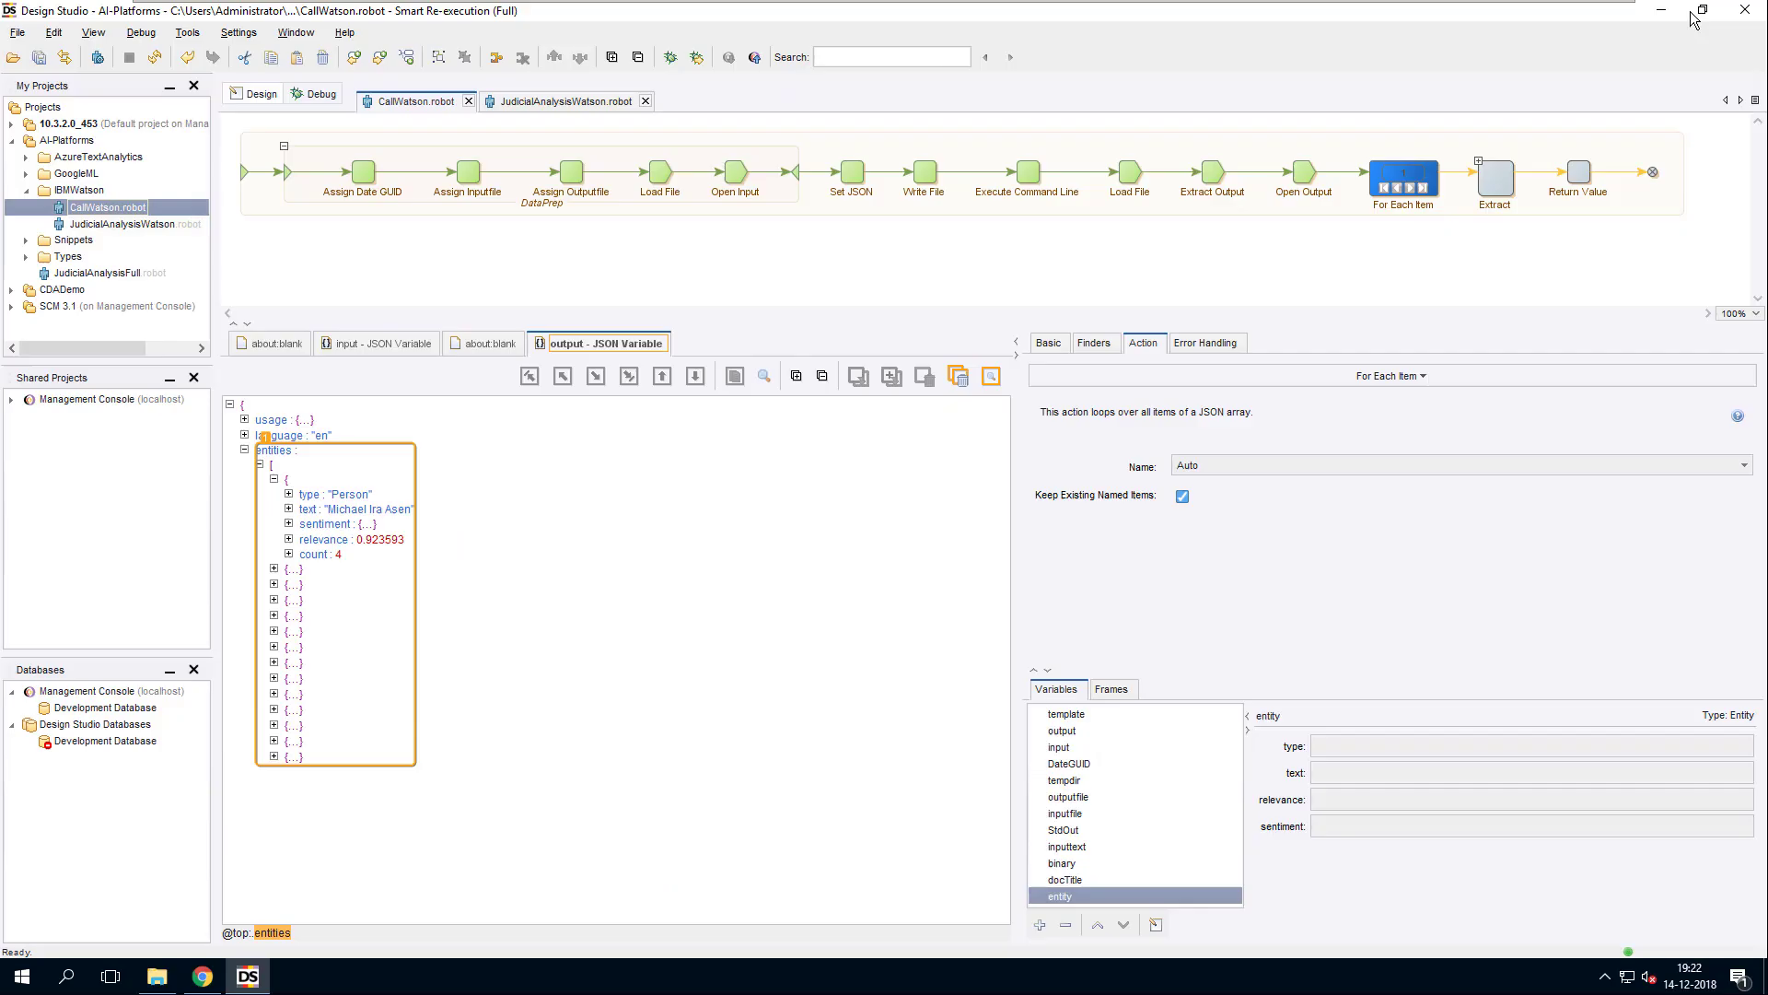
click(289, 523)
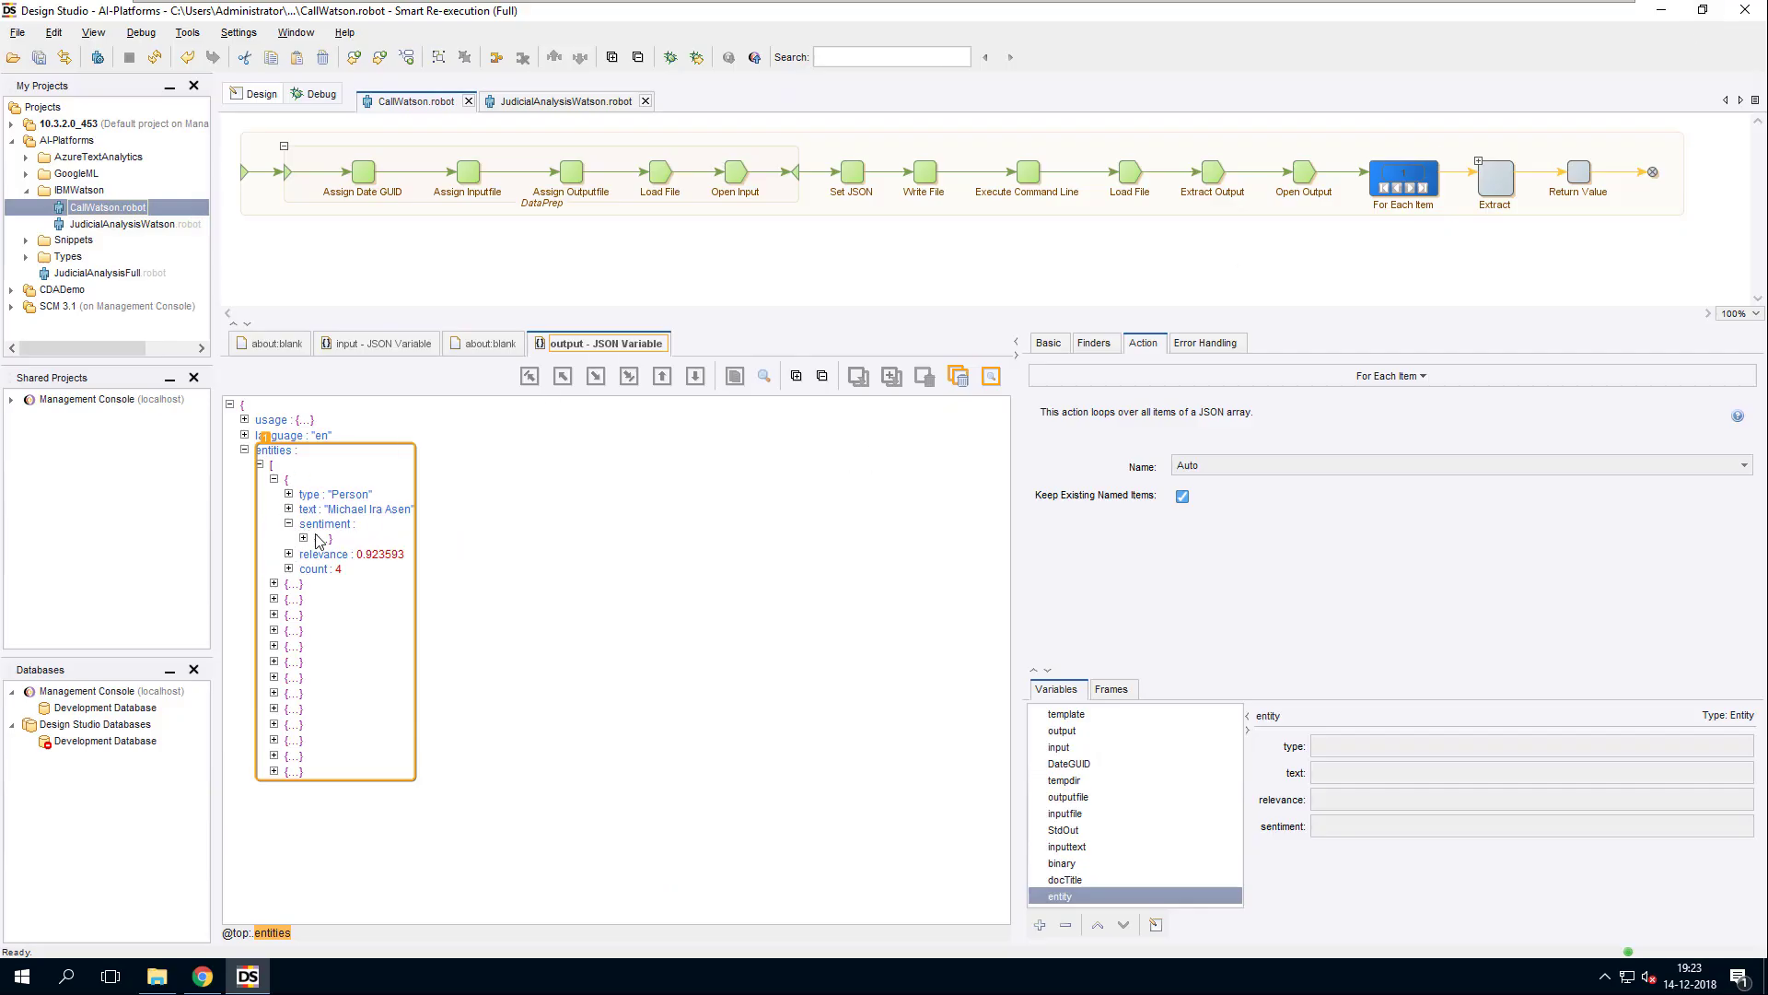
click(304, 538)
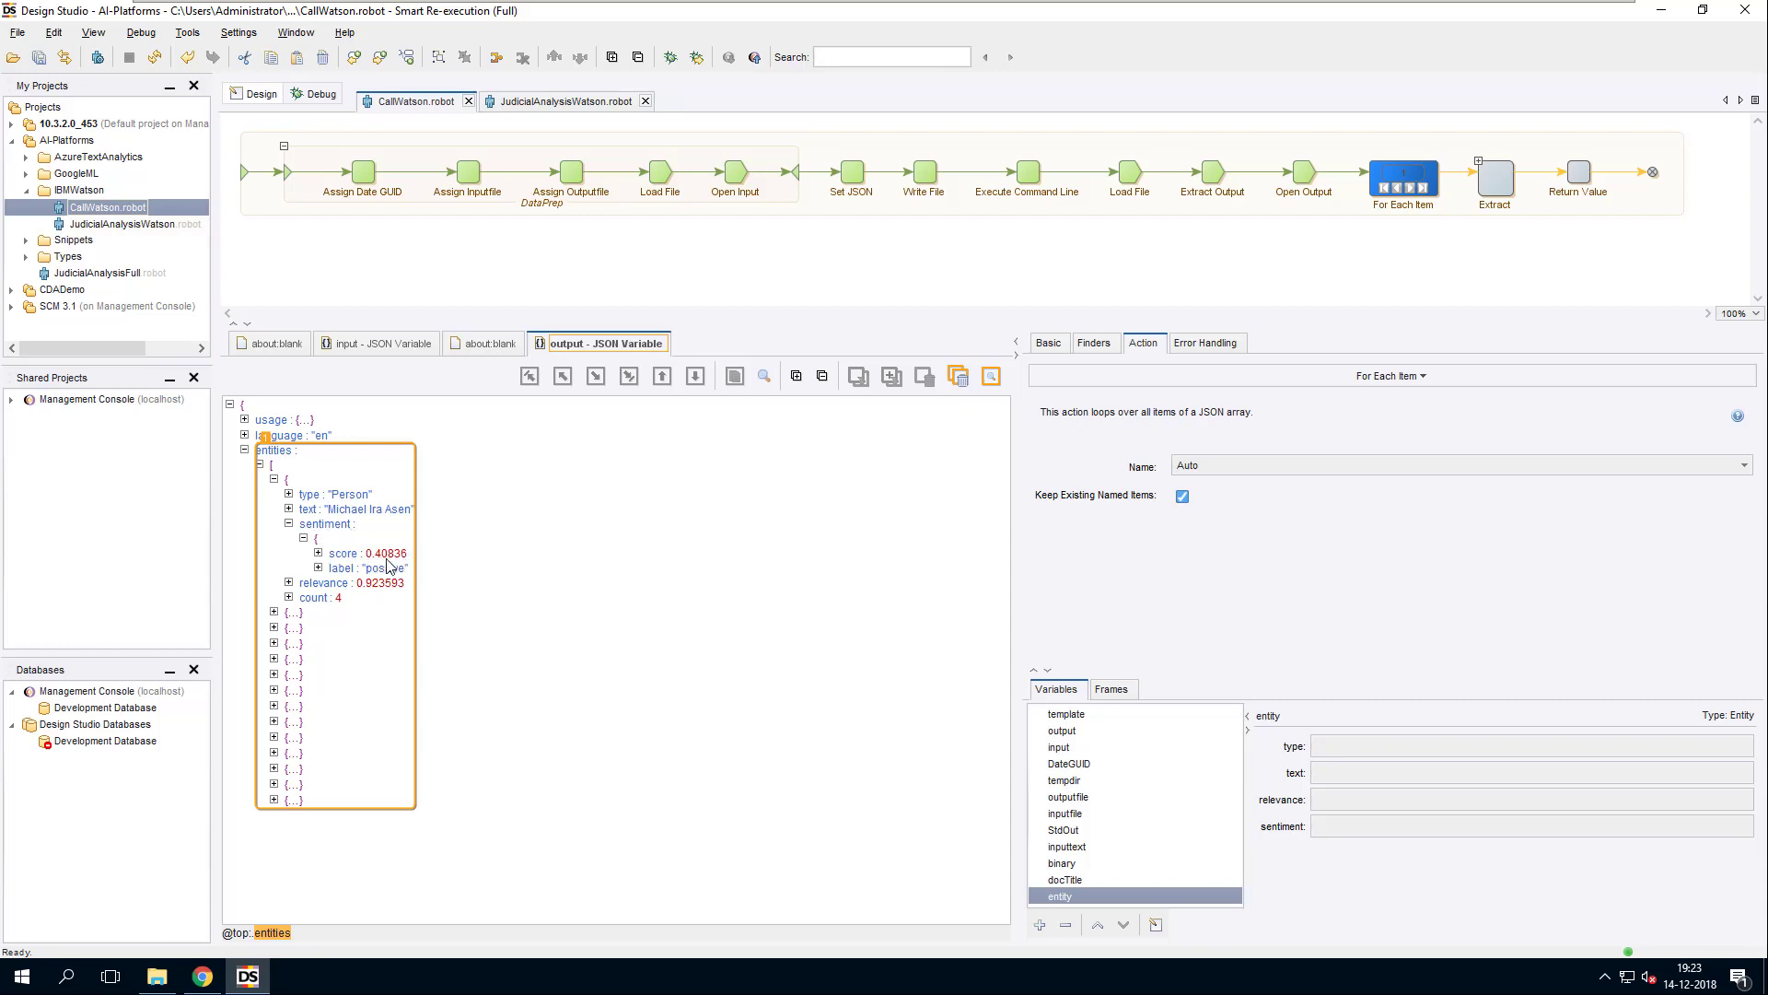
click(318, 567)
click(368, 583)
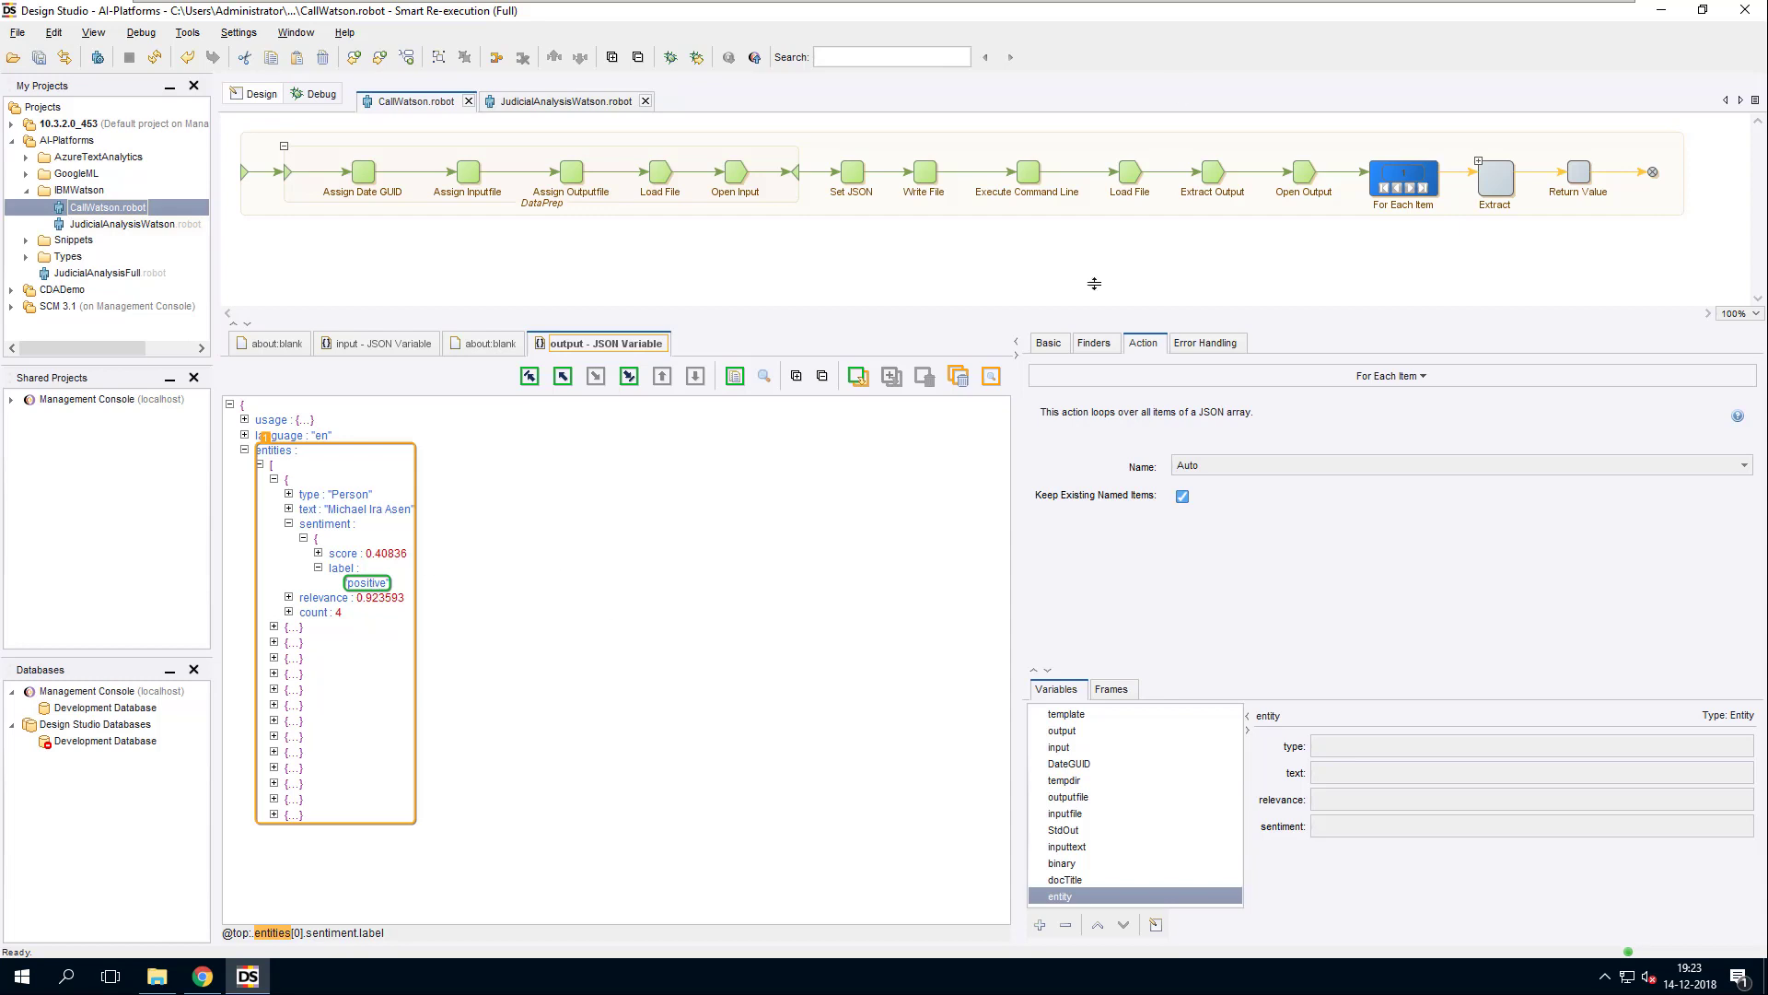
Step: Expand the Extract group and execute its text, type, sentiment and relevance extractions up to the Return Value step
click(1489, 184)
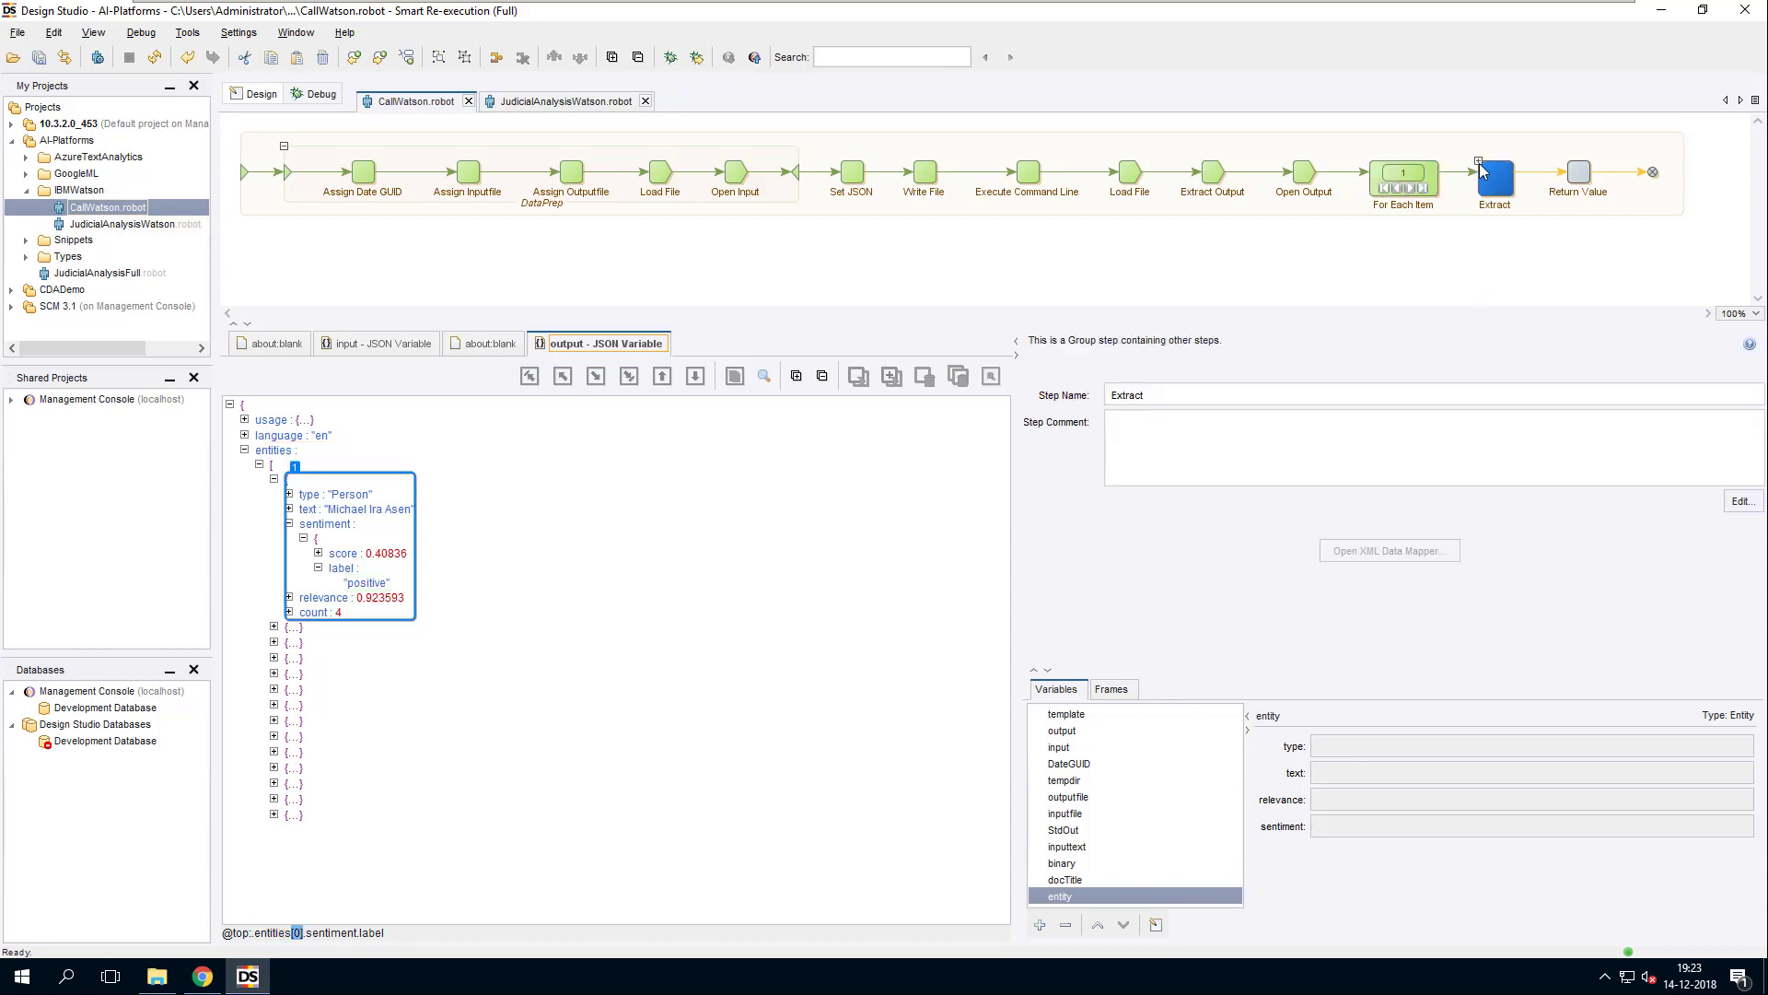
click(1479, 162)
click(1154, 177)
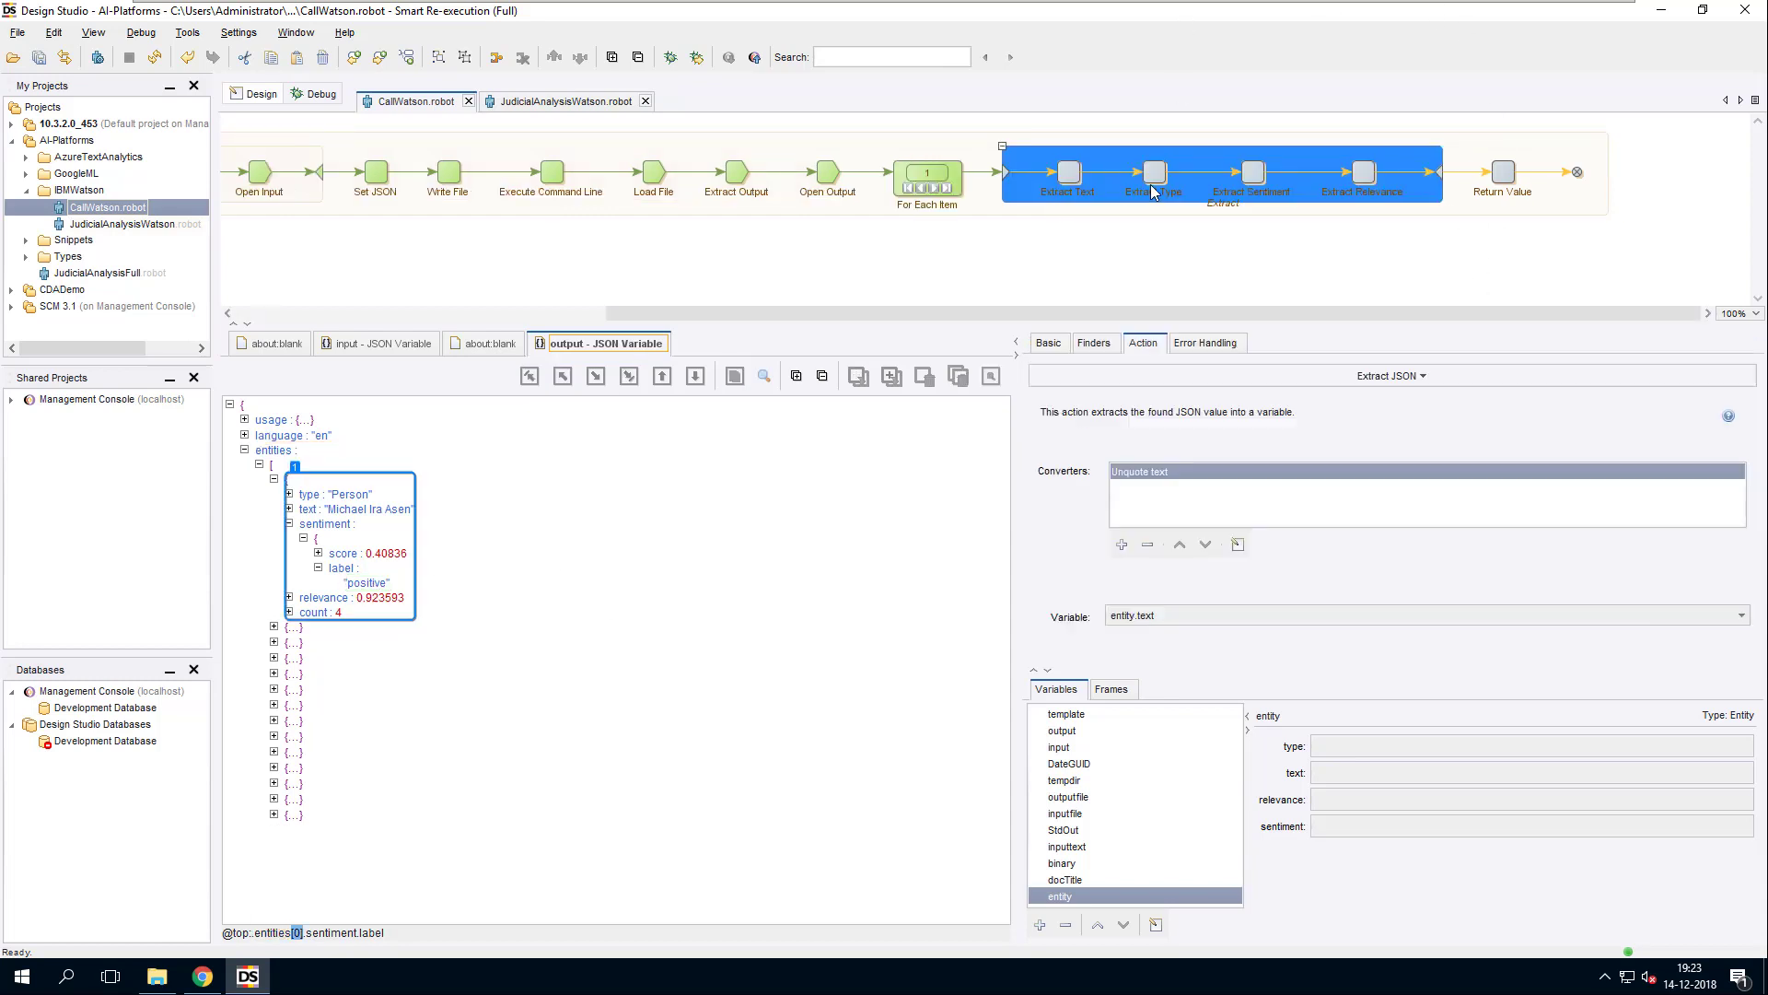
click(1360, 173)
click(1507, 174)
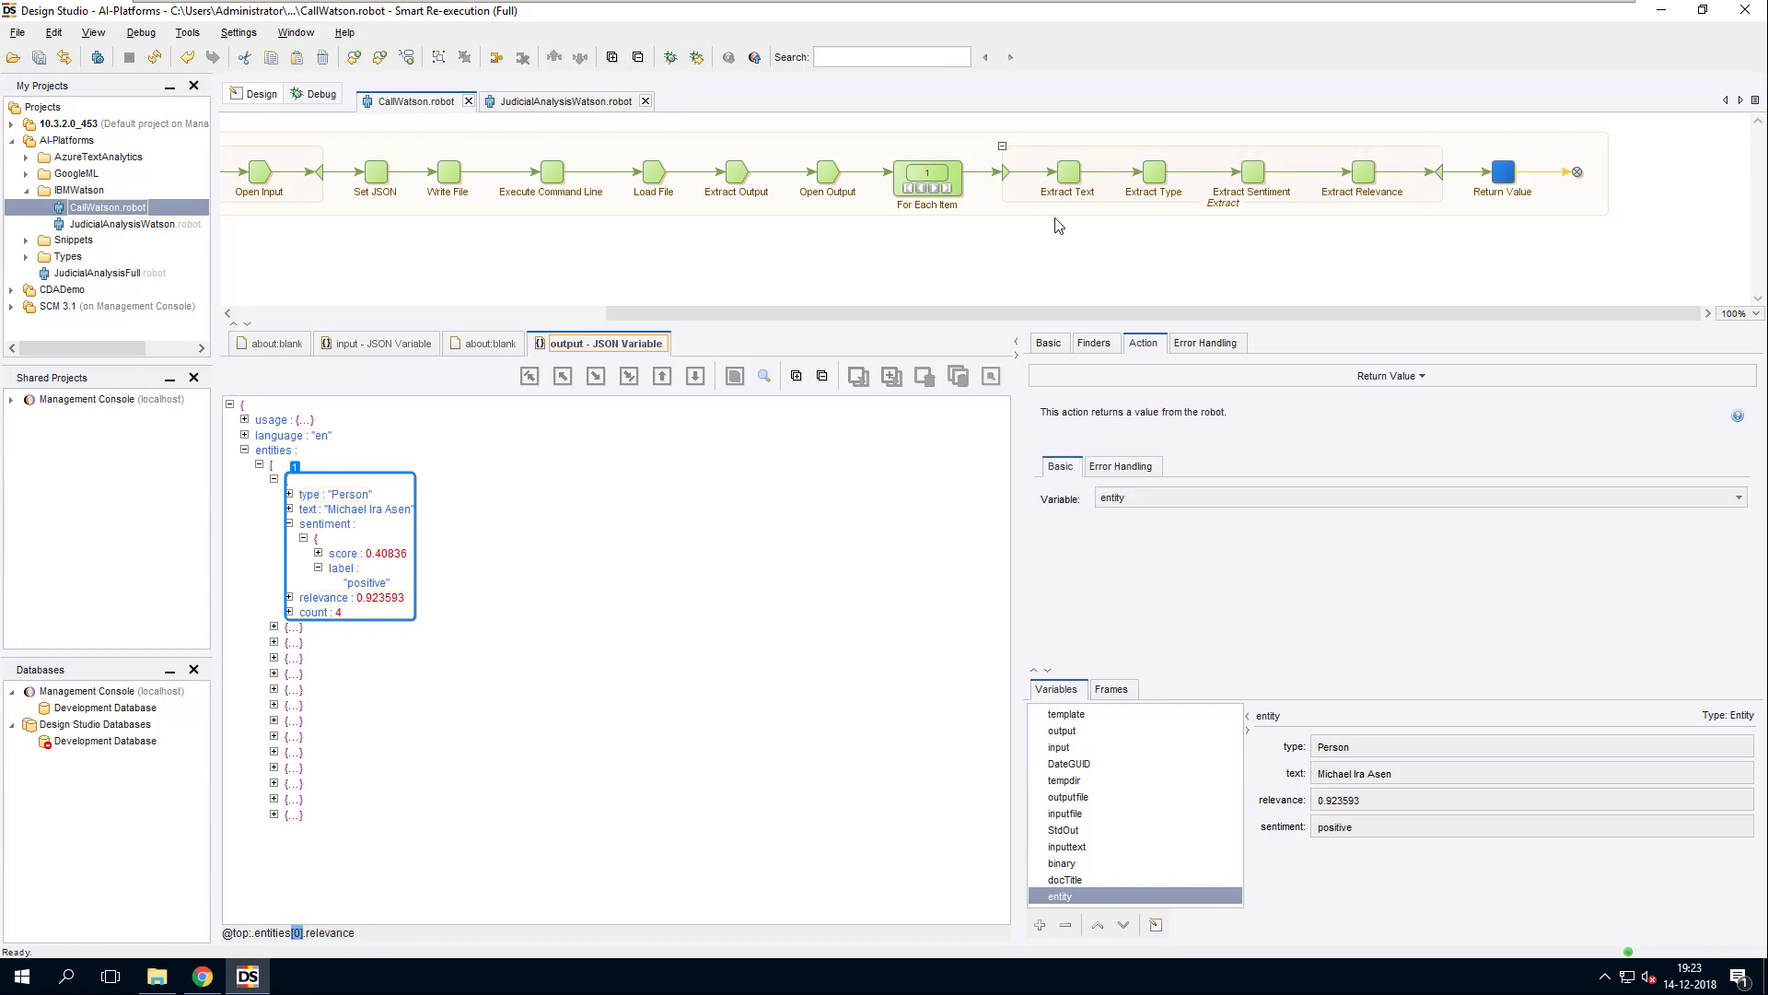
Step: Run CallWatson.robot in debug mode and enlarge the area showing the returned values
click(320, 95)
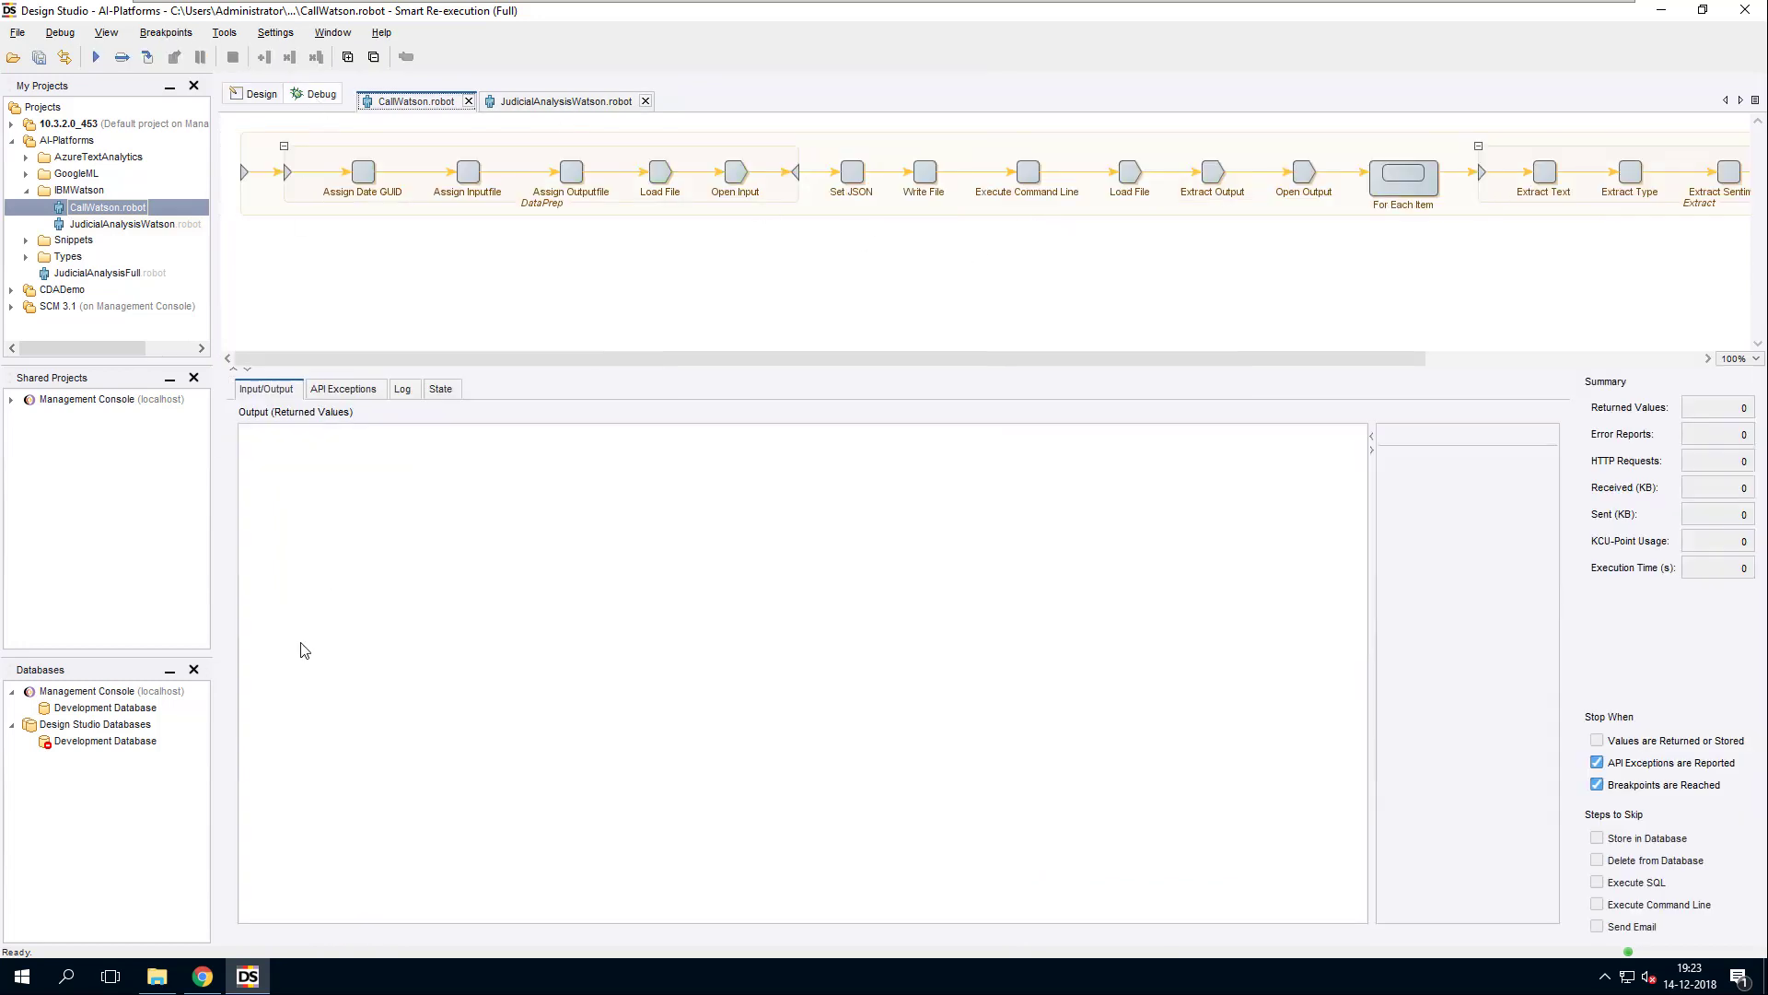
click(96, 58)
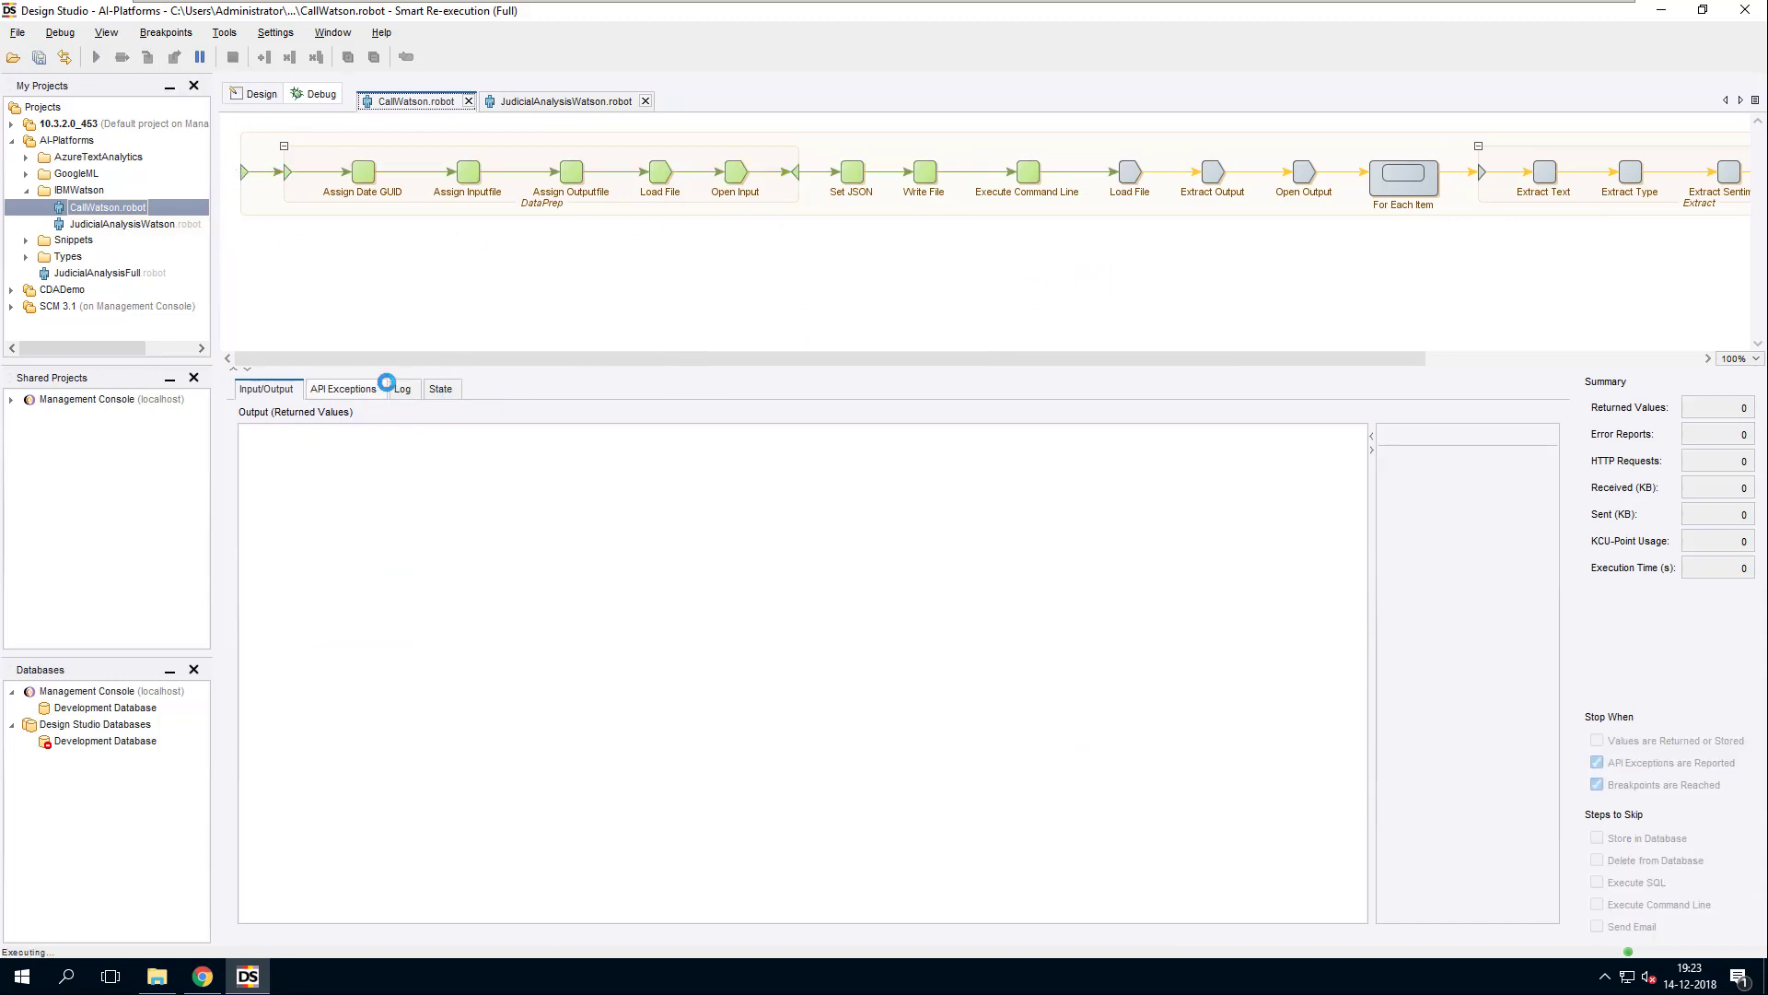
drag(1372, 543, 534, 577)
Step: Inspect the returned company, location and crime entities, ending on the shoplifting row
click(737, 501)
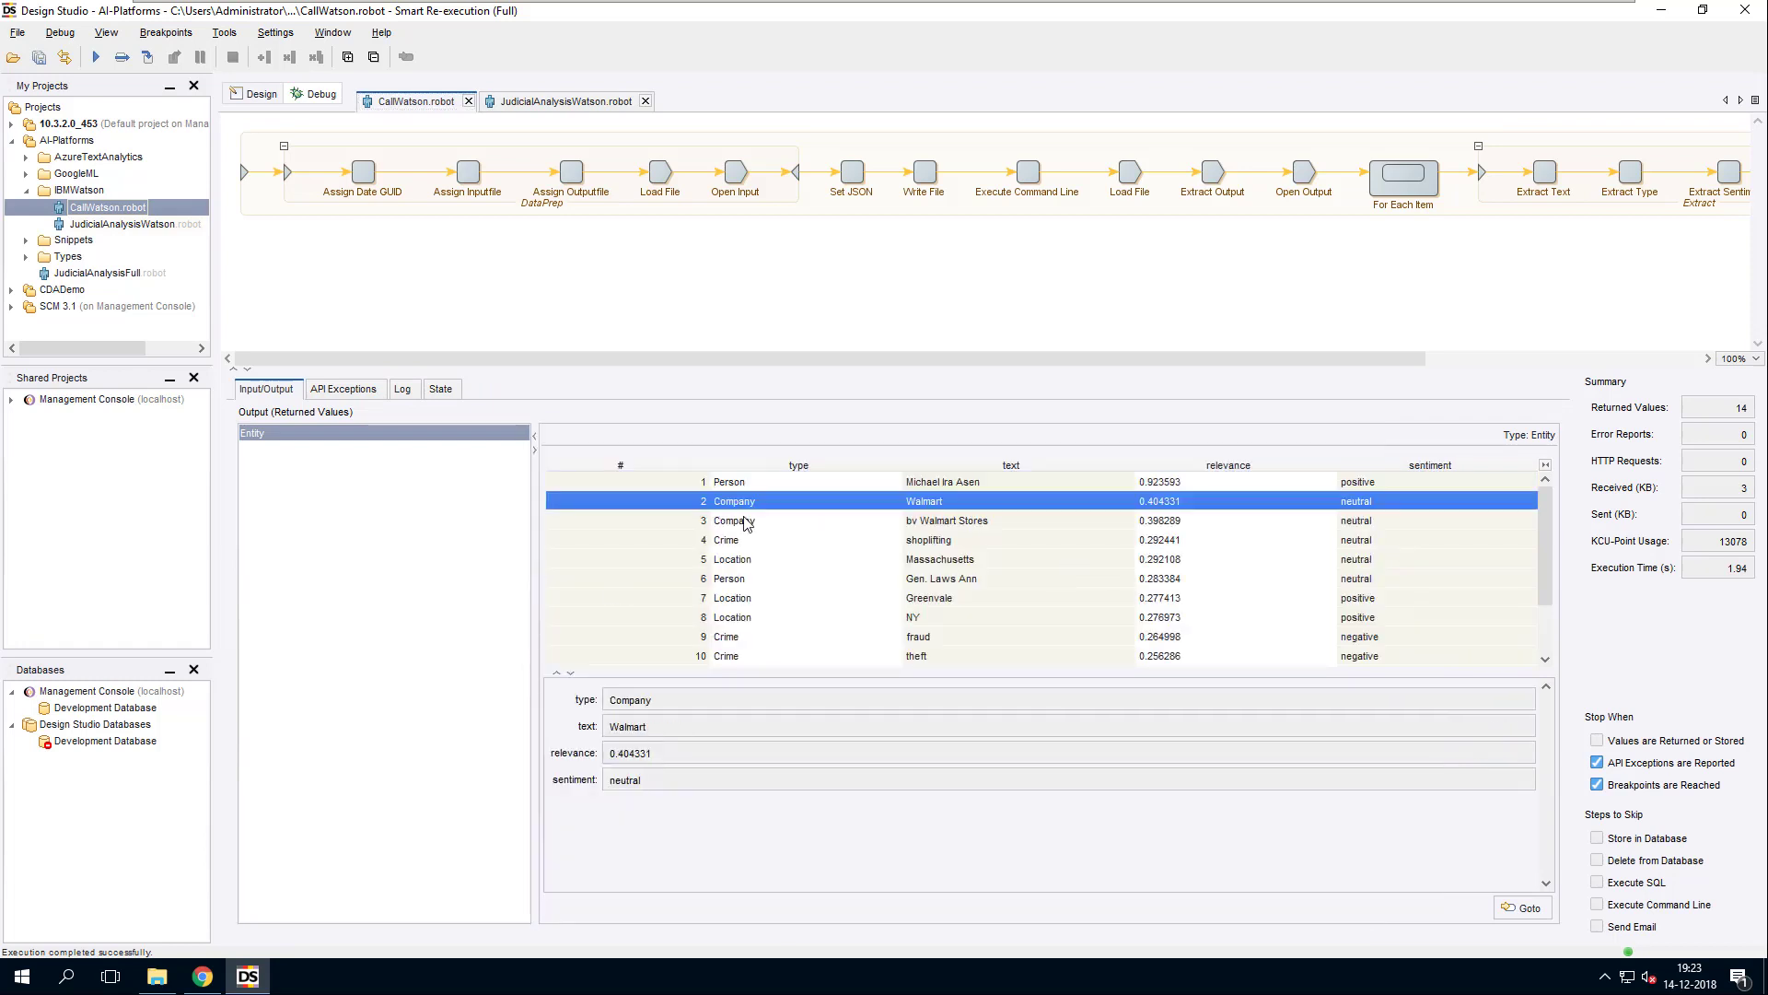
click(741, 520)
click(746, 559)
click(750, 598)
click(751, 540)
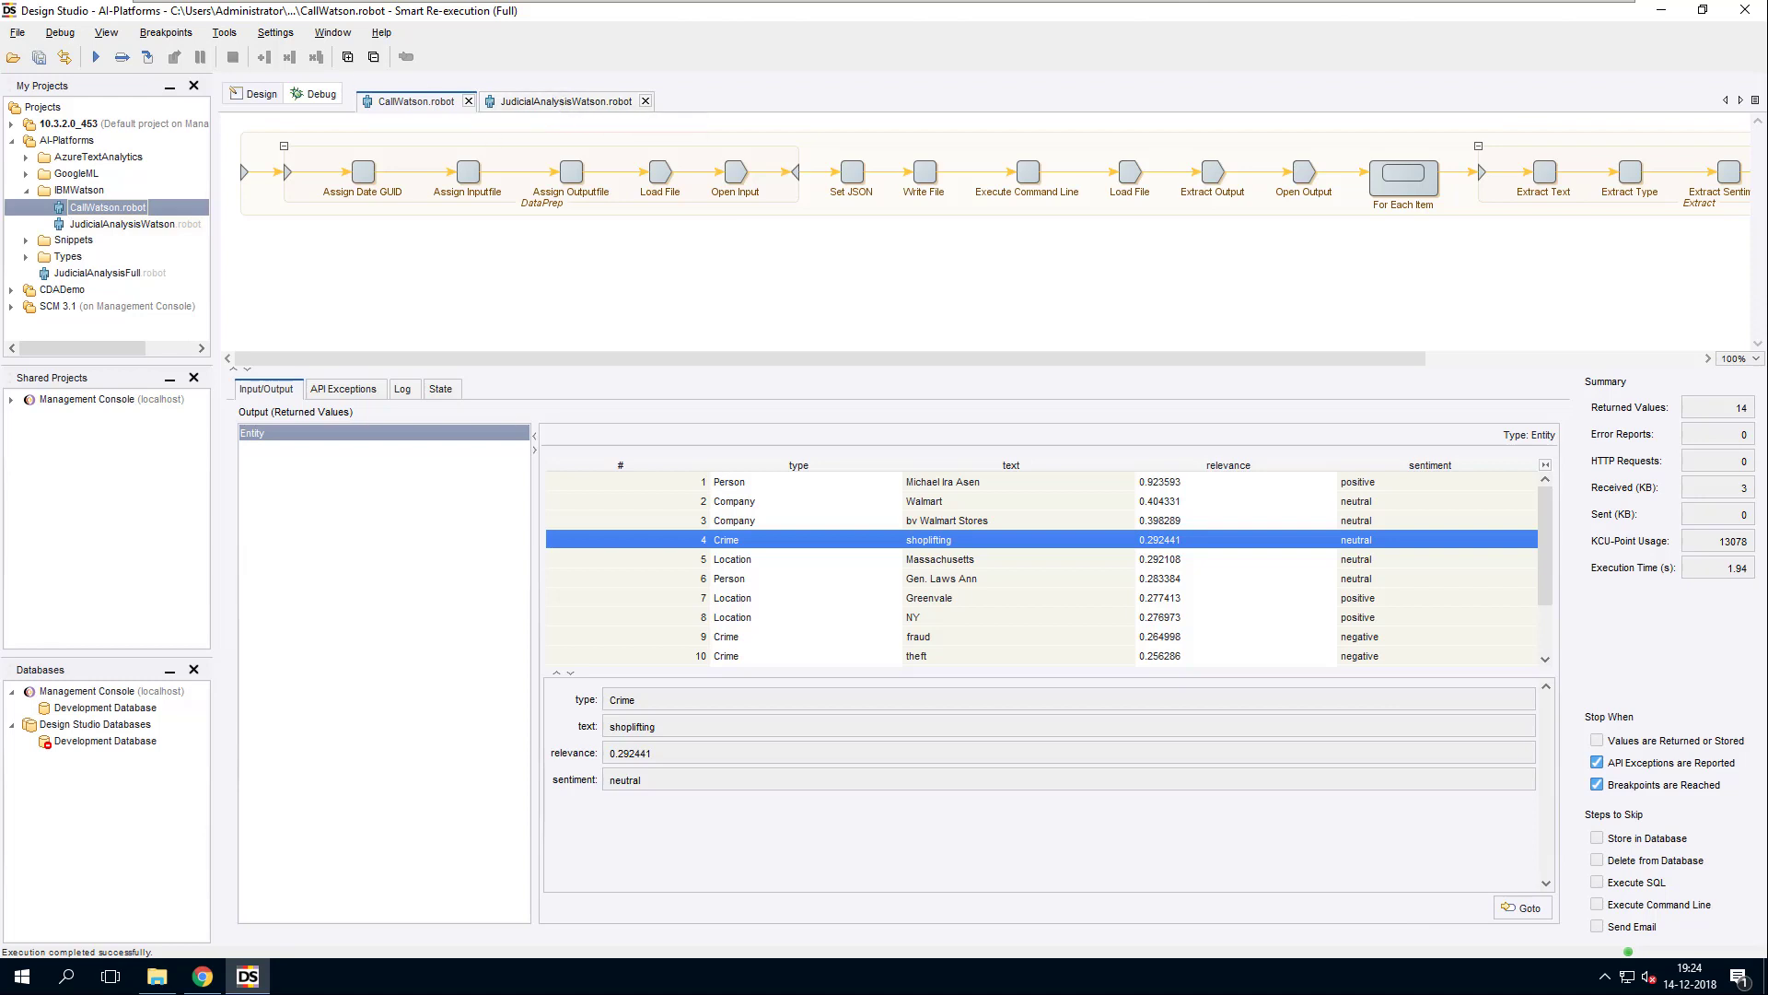
Step: Switch to Chrome and open all five Eurojust Decision documents, from Accident at Walmart to Complaint investigation, in separate tabs
click(203, 976)
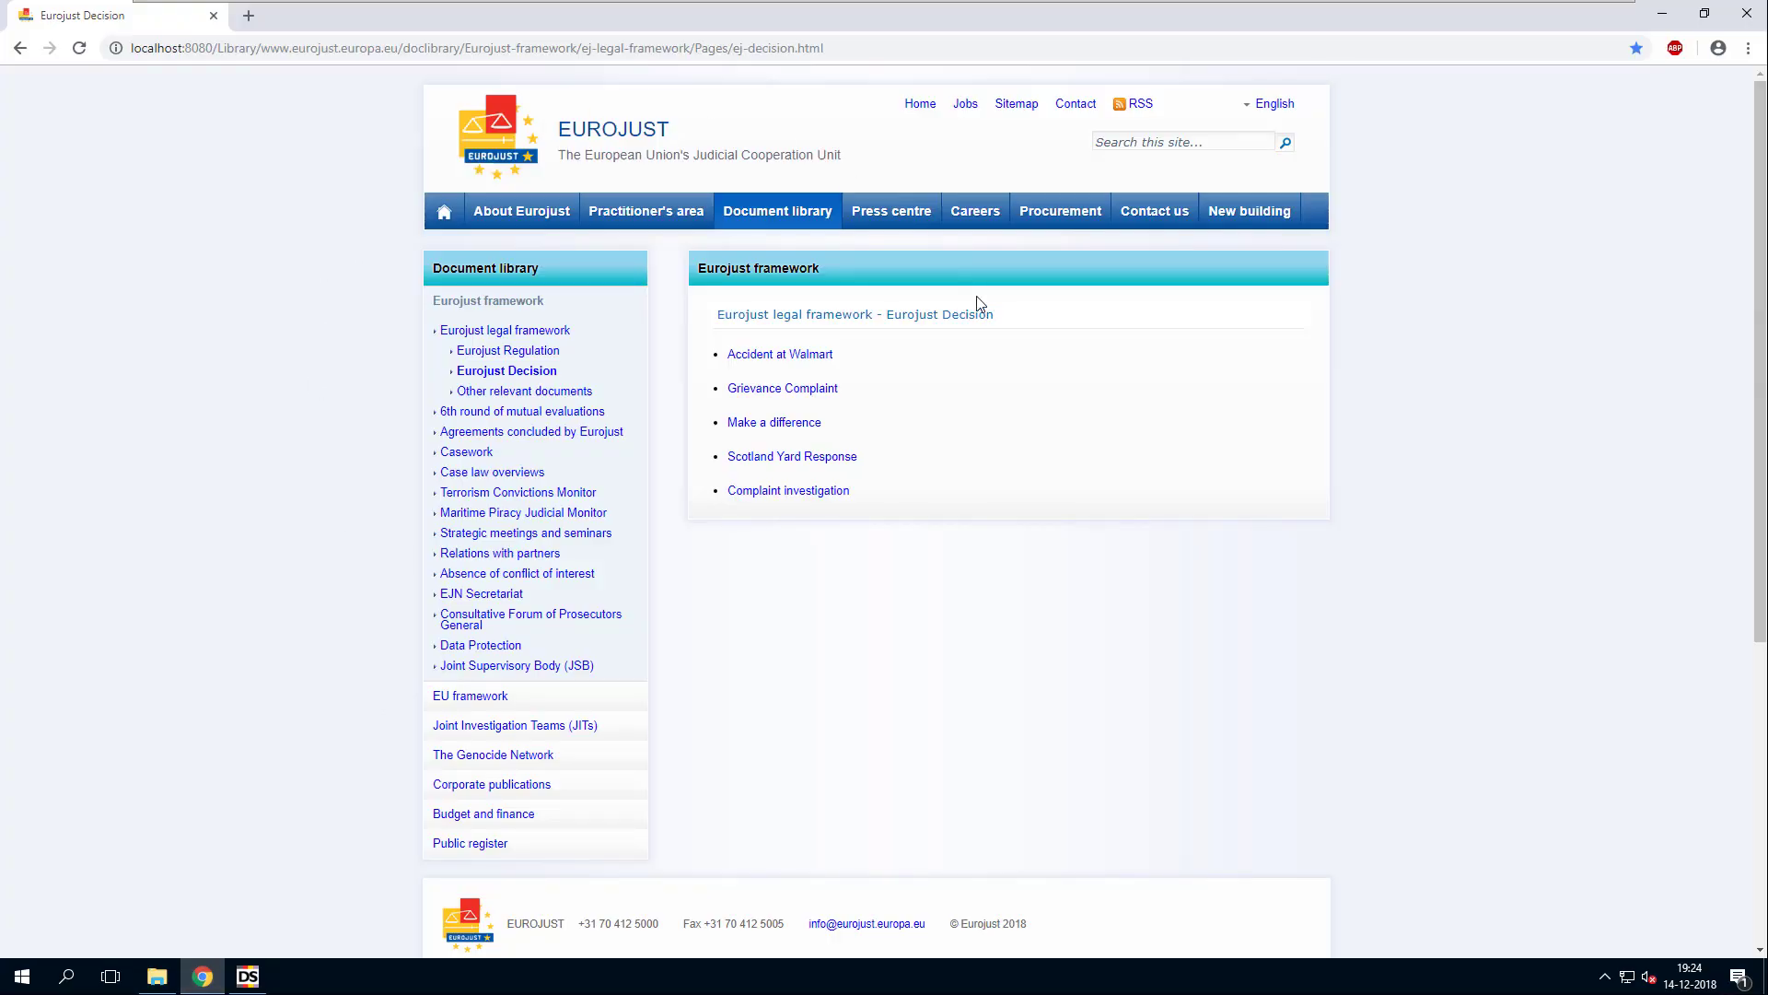
middle_click(787, 357)
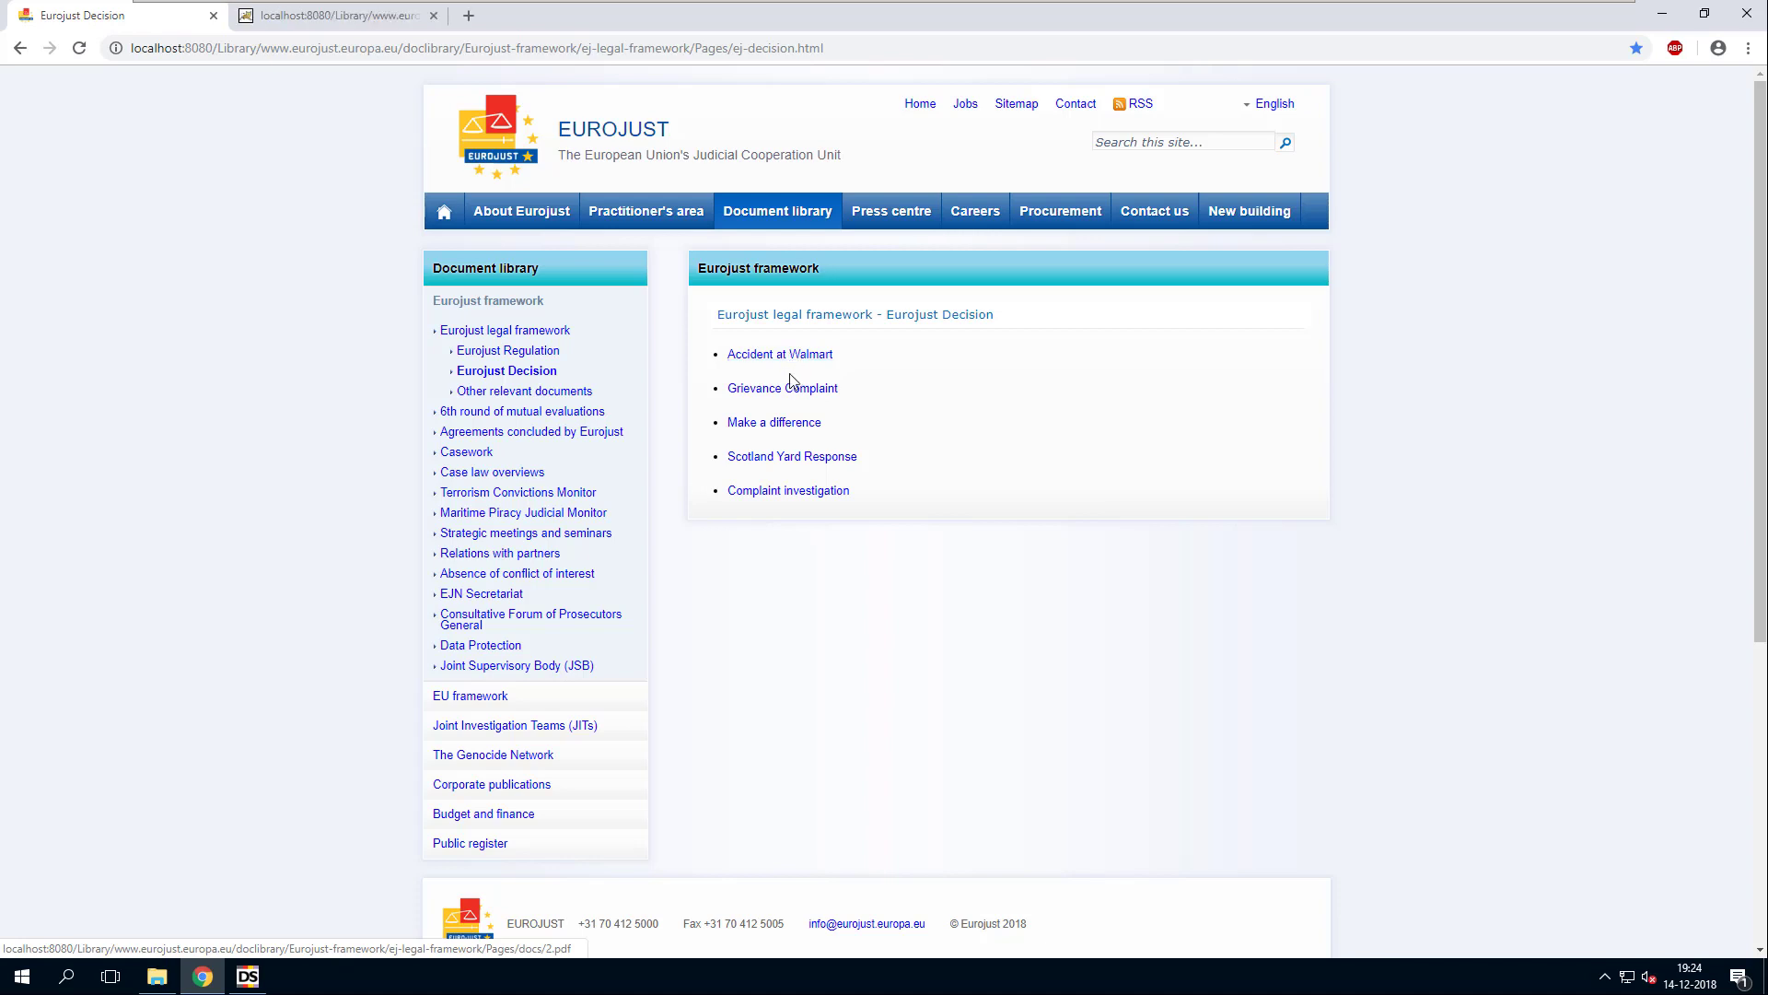
middle_click(764, 391)
middle_click(762, 425)
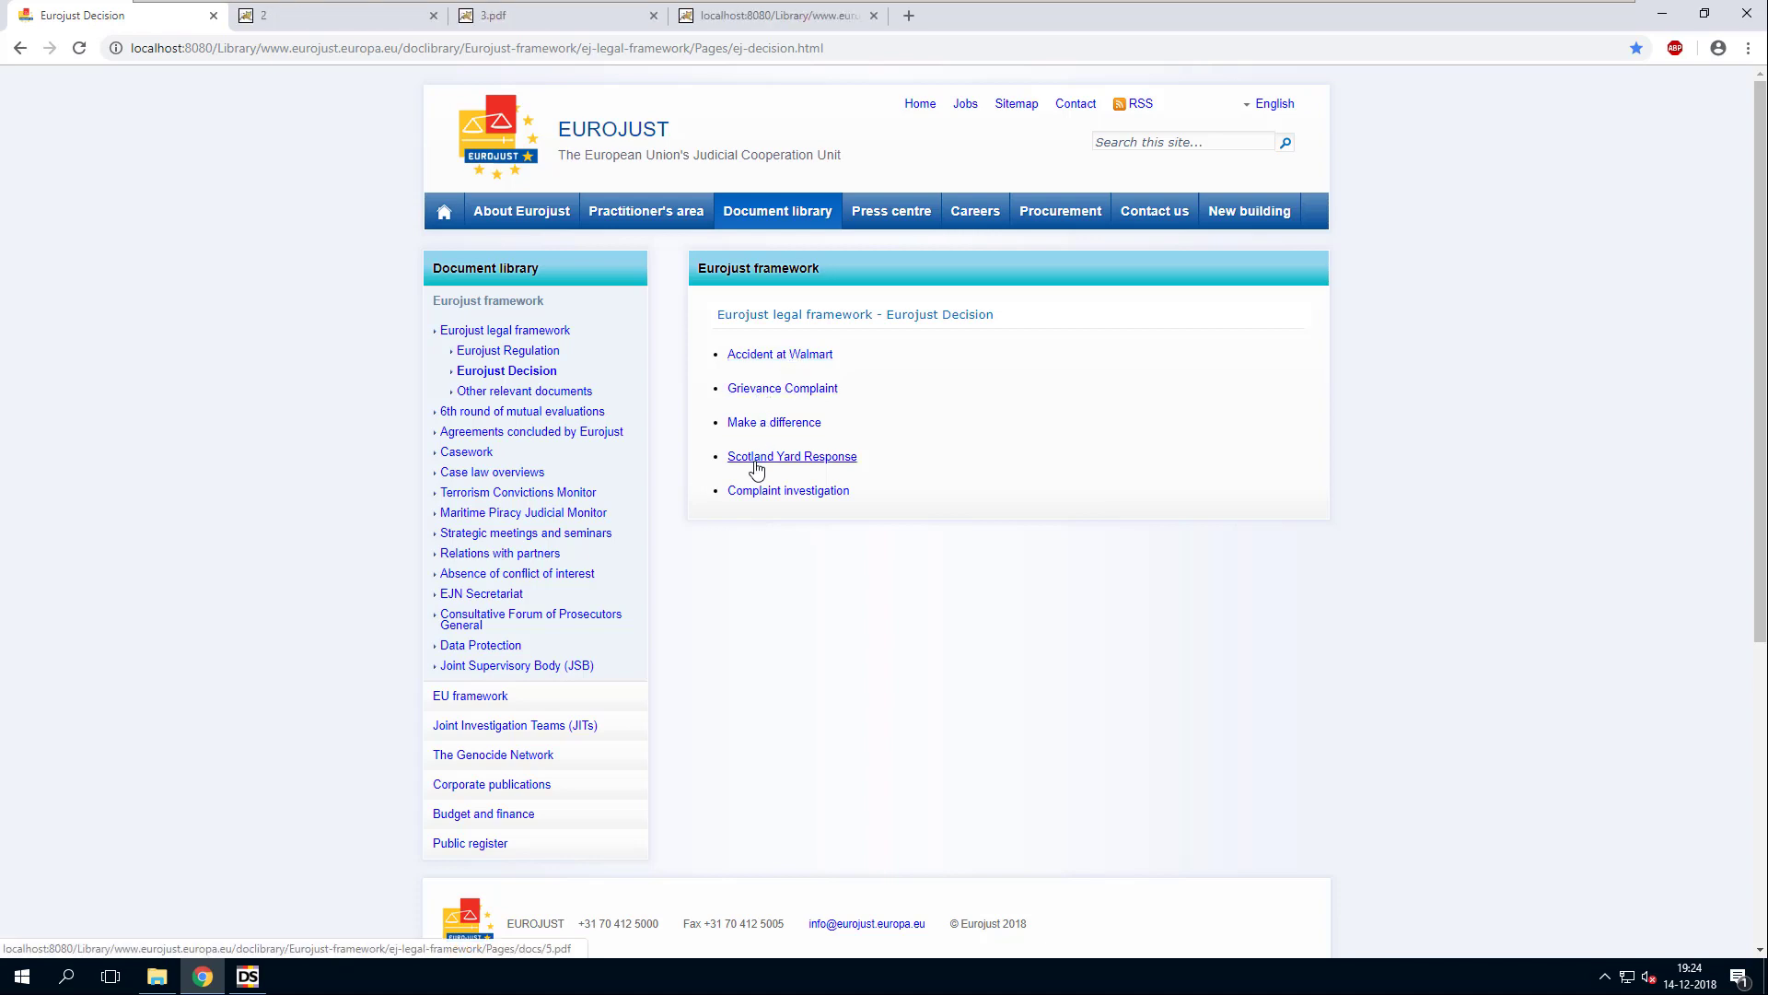
middle_click(757, 460)
middle_click(755, 493)
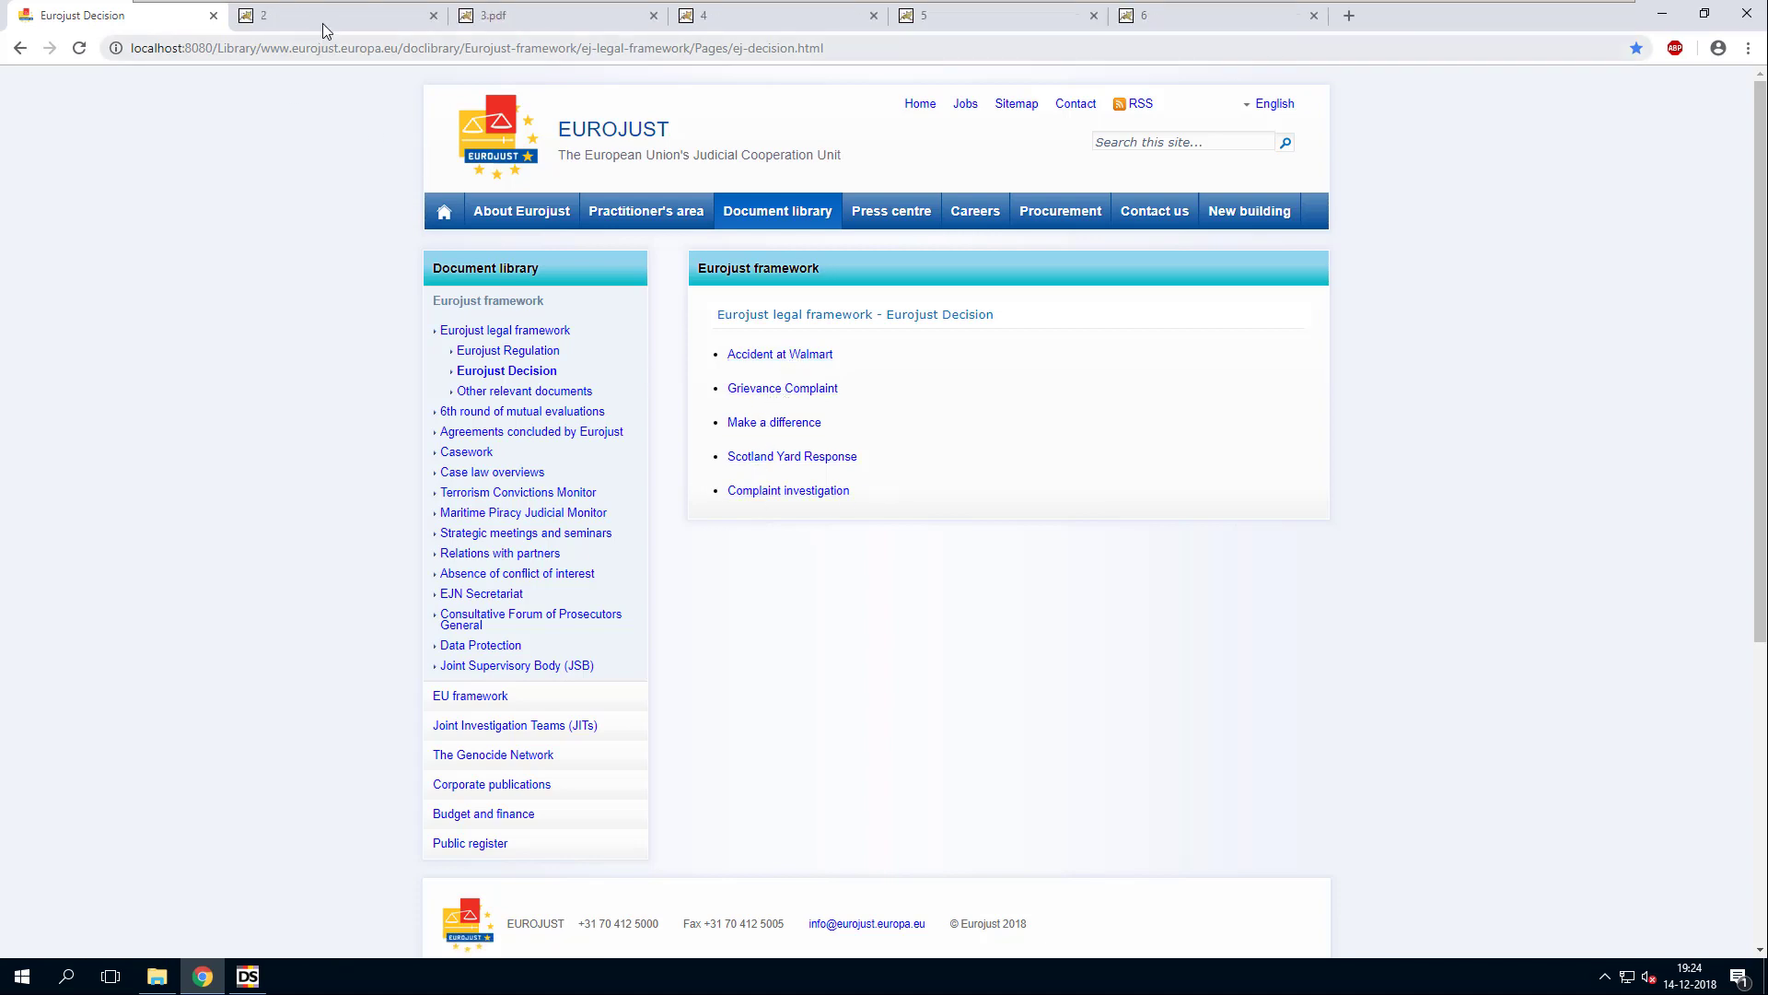
Step: Read through the Walmart shoplifting demand letter in document 2 and fit its whole page in view
click(323, 21)
scroll(270, 337, down, 5)
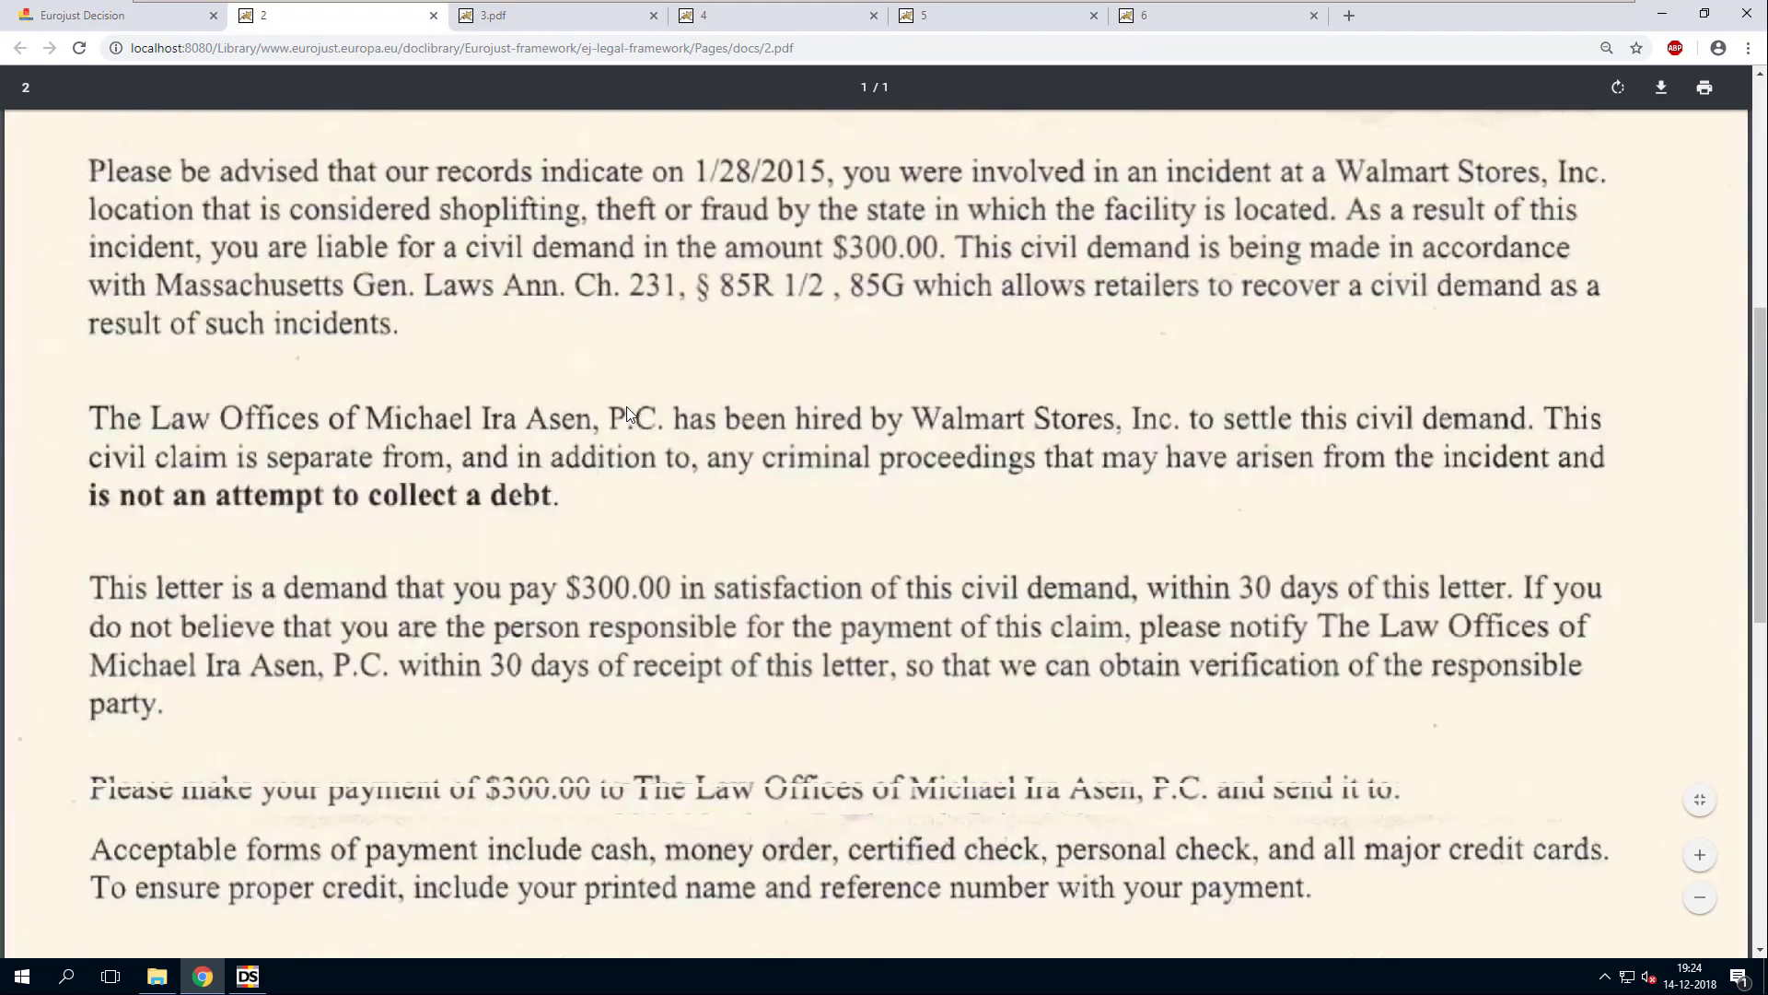
scroll(497, 423, up, 4)
scroll(555, 500, down, 6)
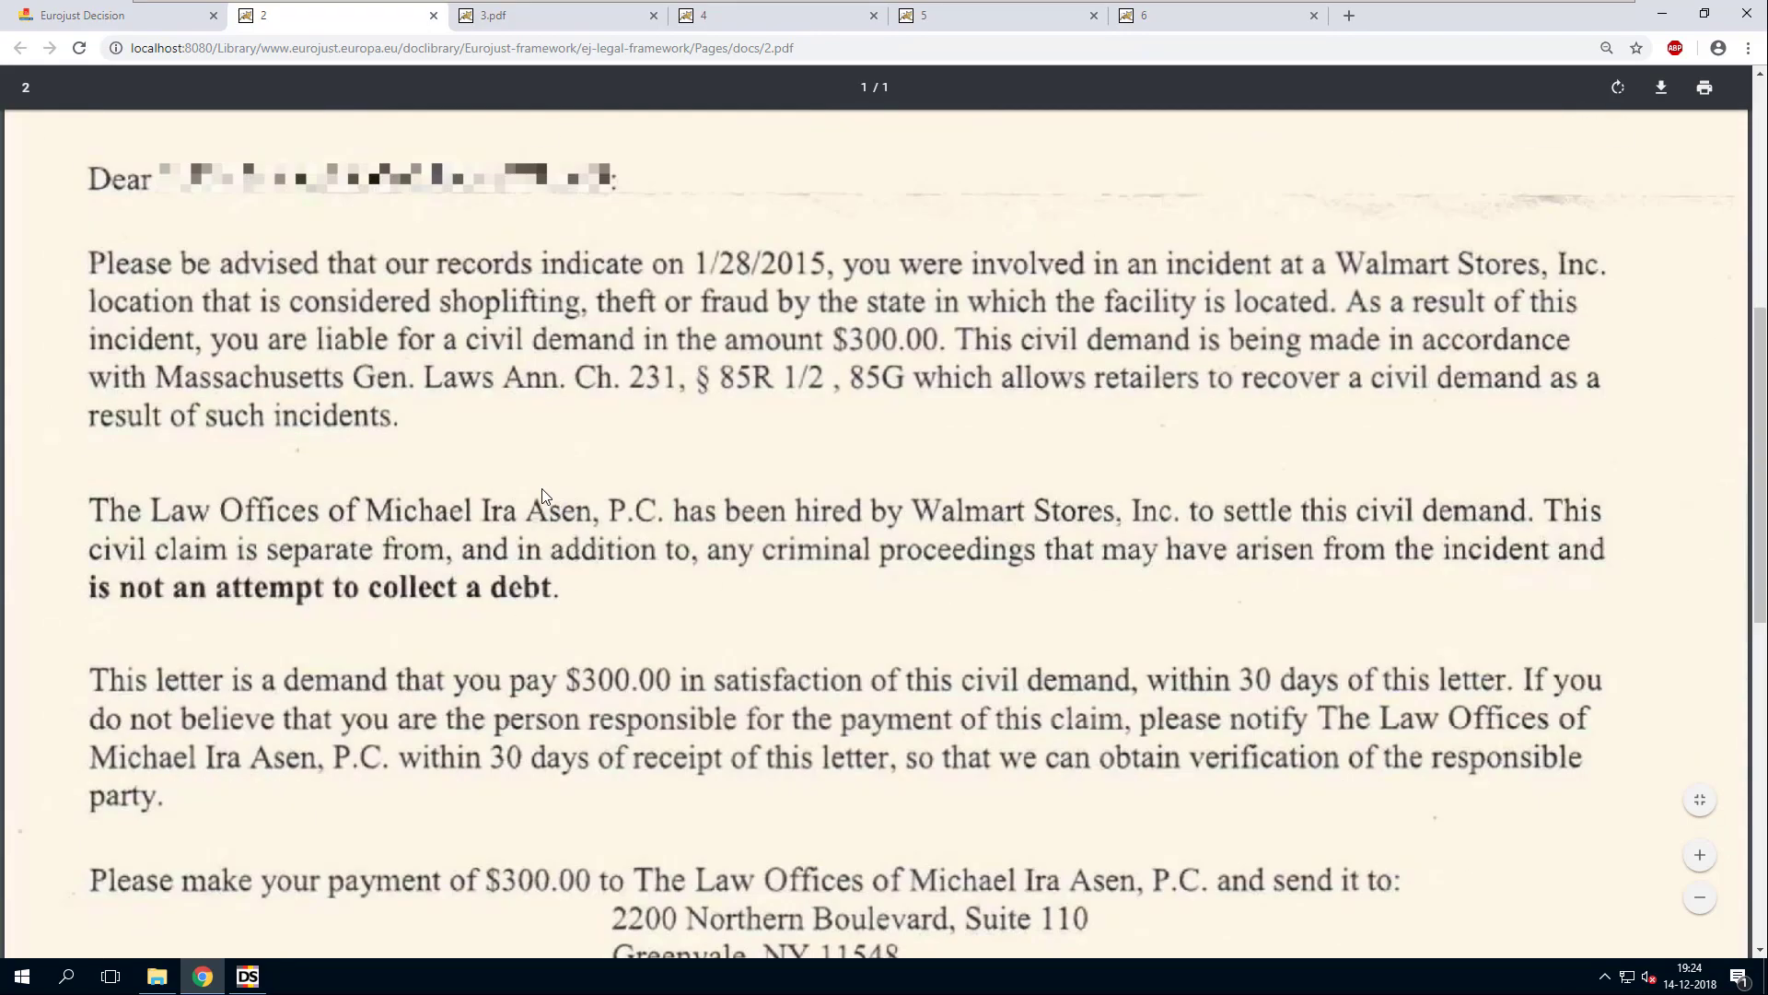
scroll(542, 495, down, 5)
scroll(542, 492, up, 1)
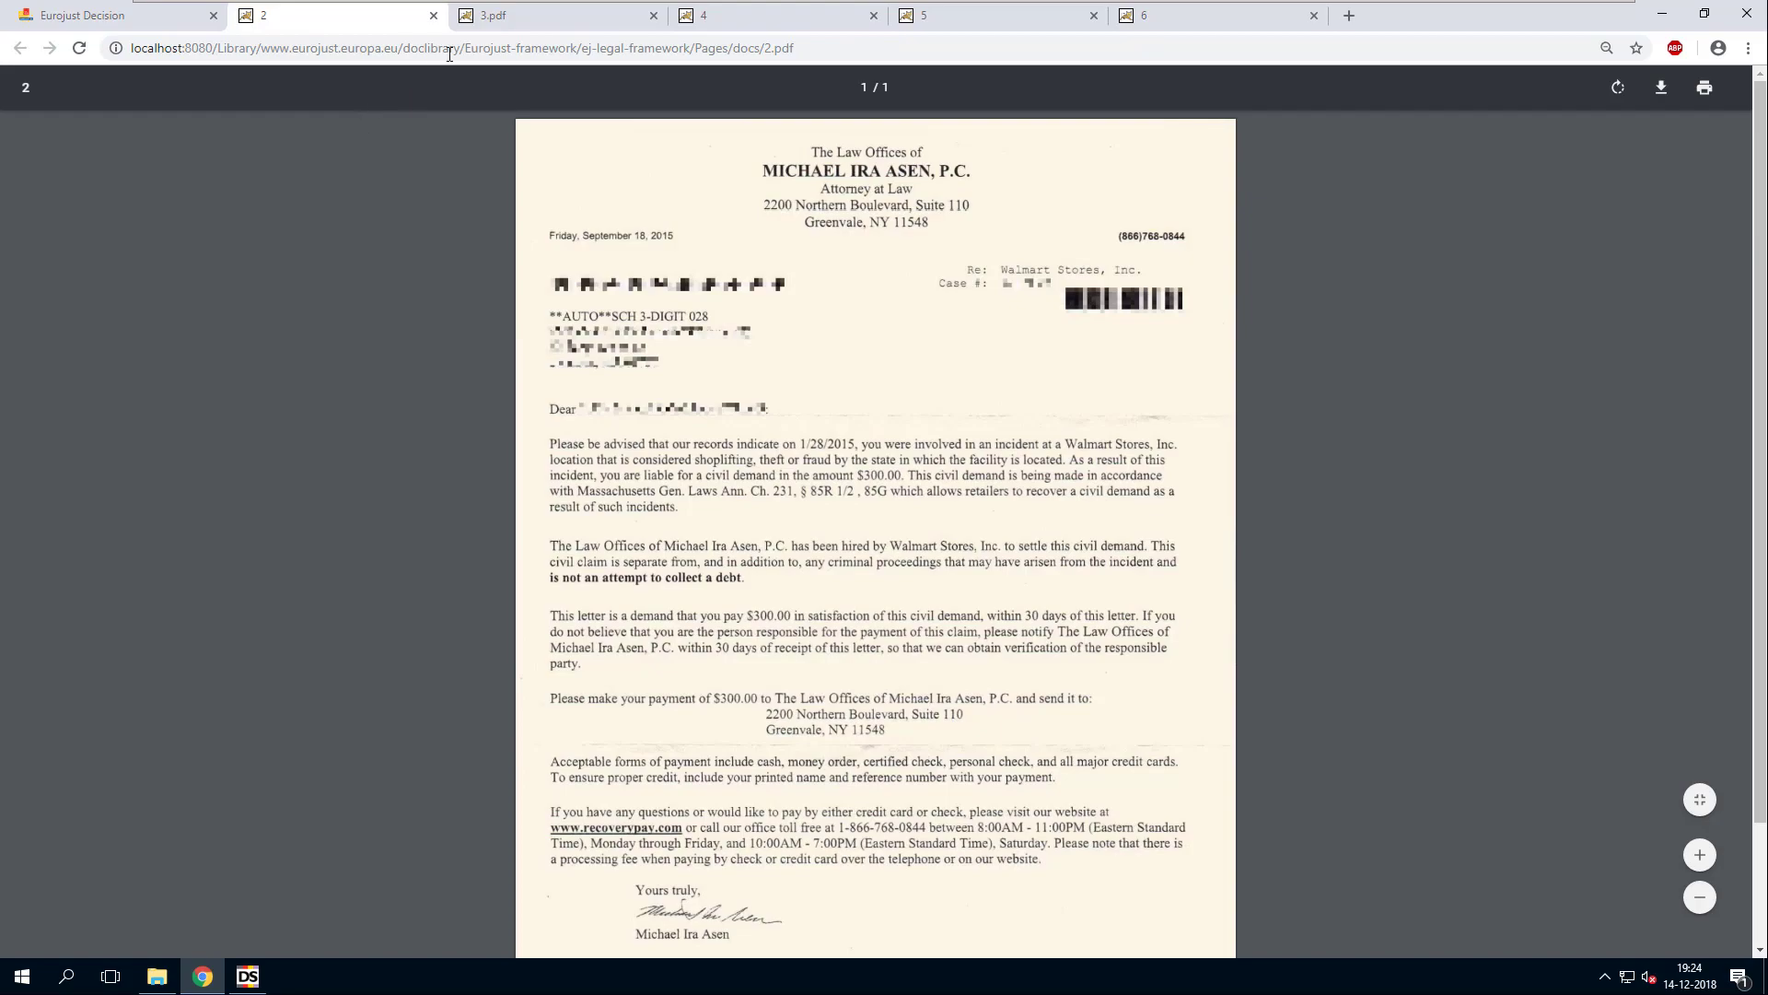
Step: Skim the grievance complaint in 3.pdf and select the passage on page 1 about the security guard and employer retaliation
click(495, 26)
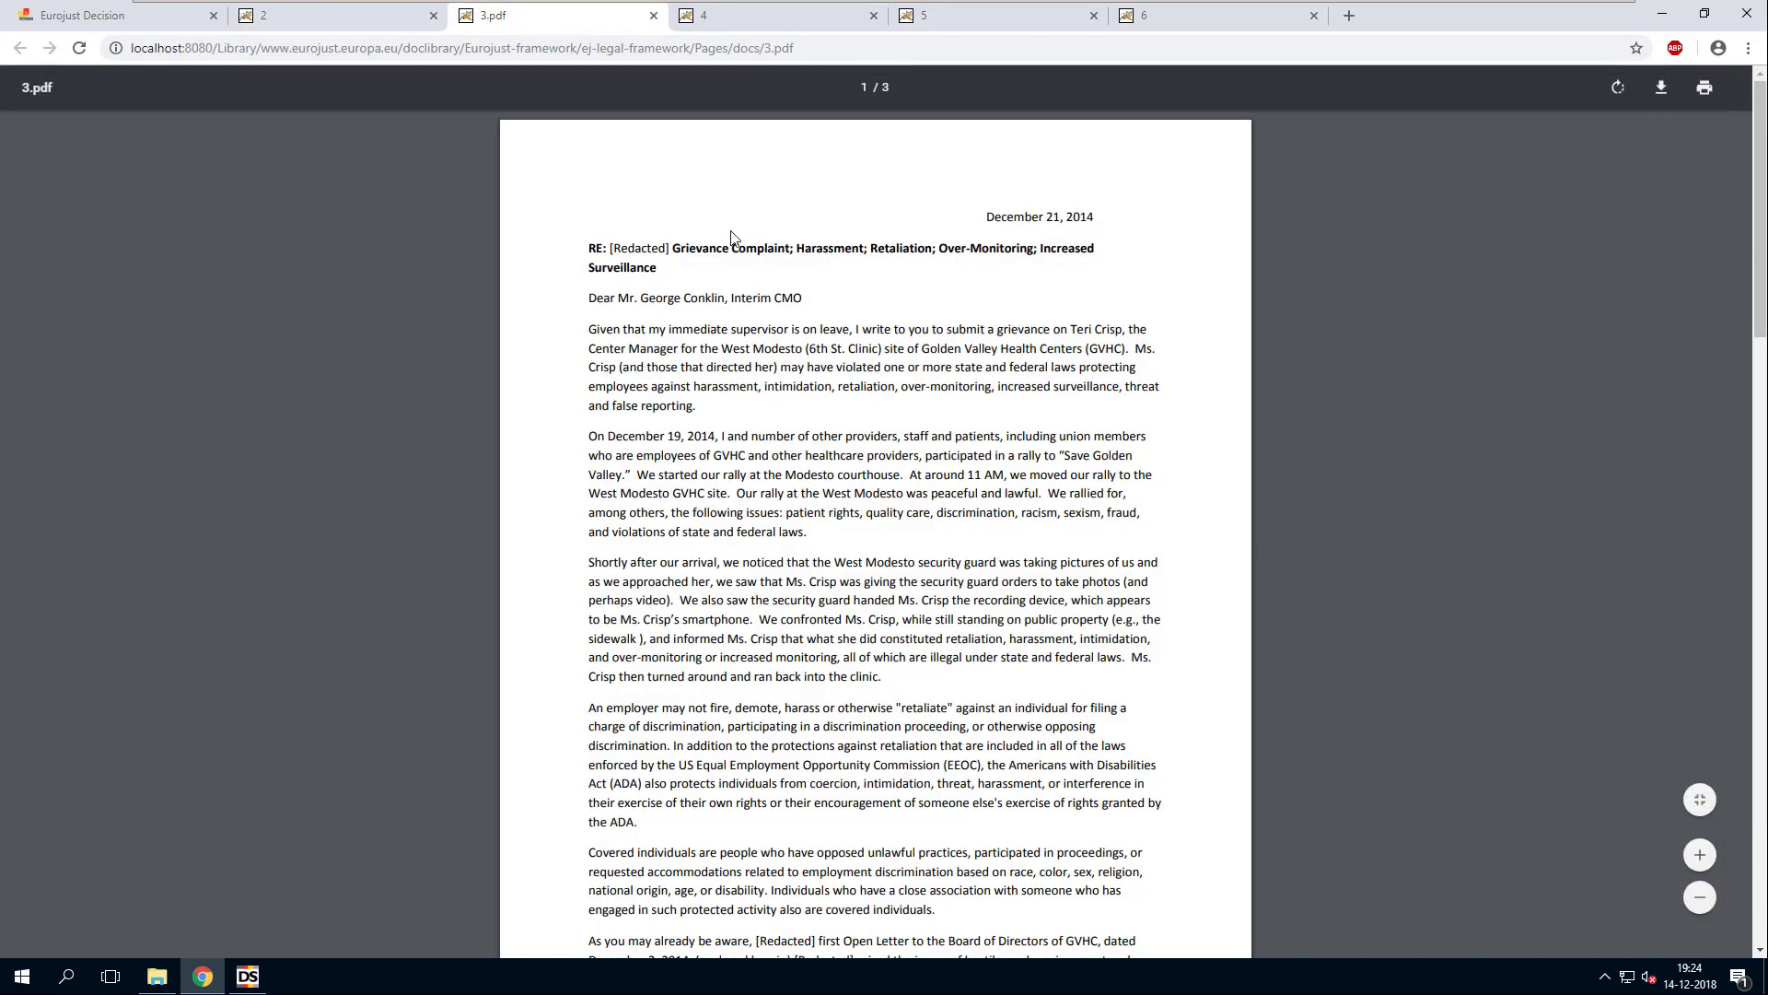
scroll(731, 238, down, 13)
scroll(731, 238, up, 9)
drag(708, 193, 917, 402)
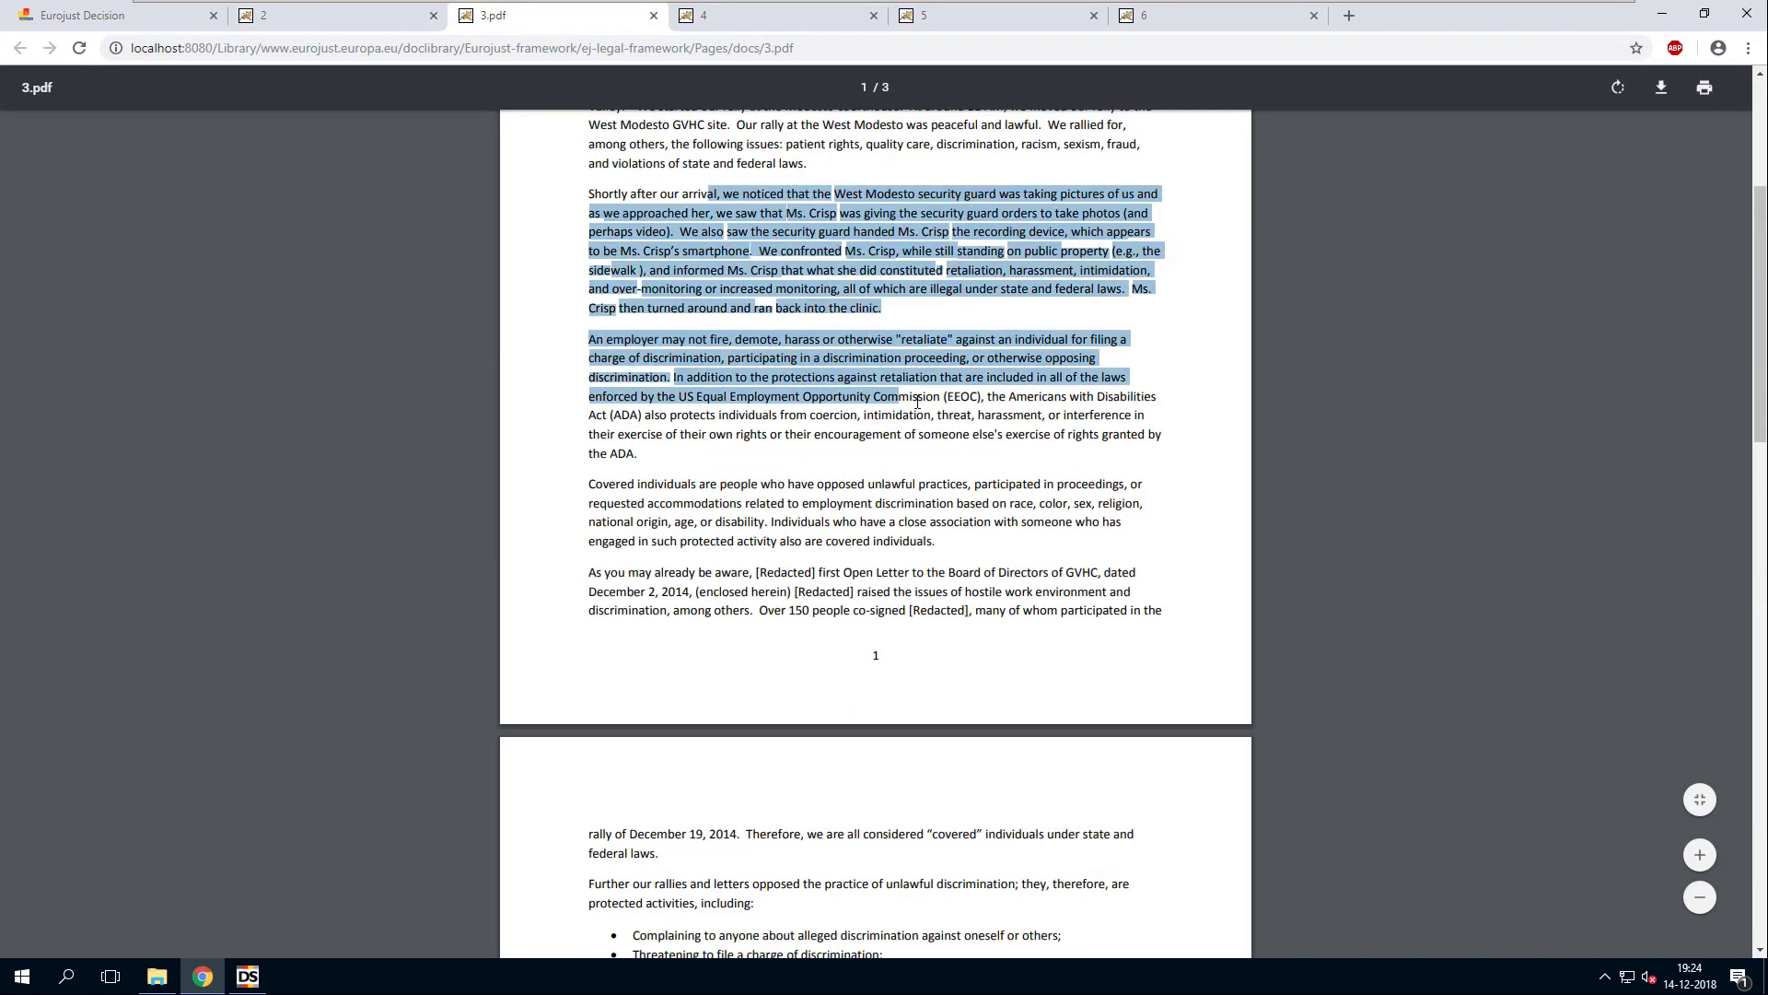
scroll(918, 402, up, 4)
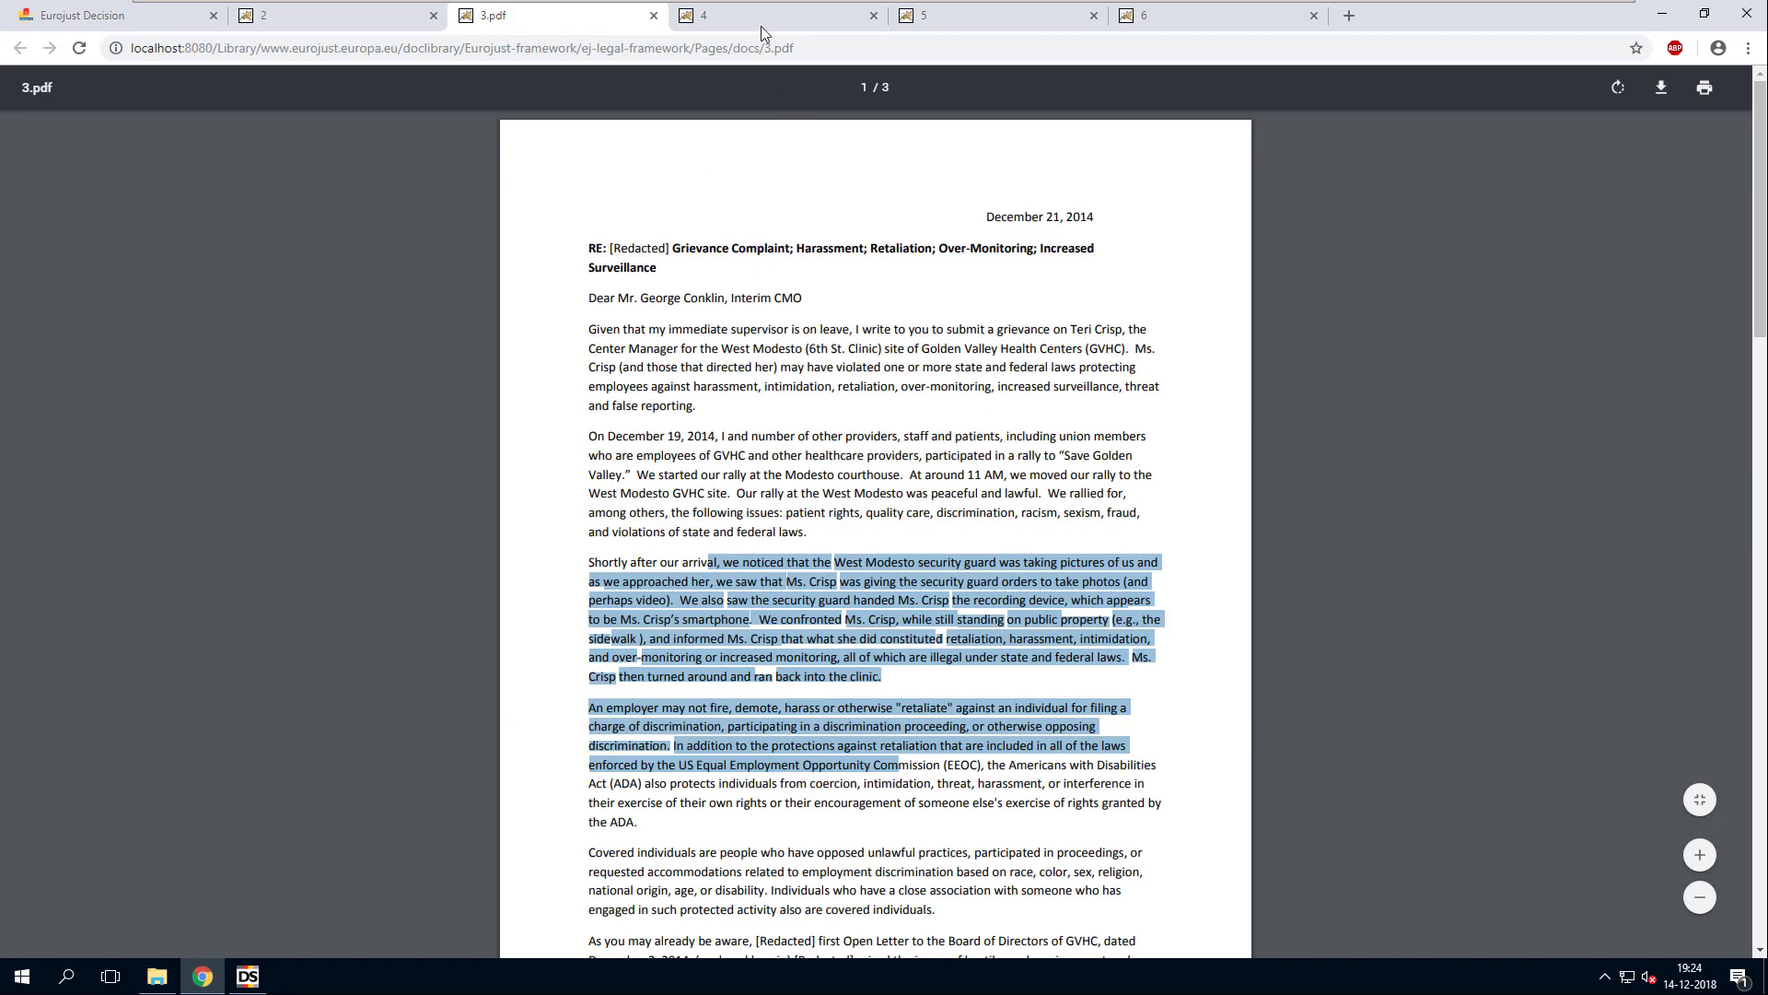
Step: Review the Supreme Court letter, the Metropolitan Police reply and the OIPRD complaint investigation page in documents 4, 5 and 6
click(761, 28)
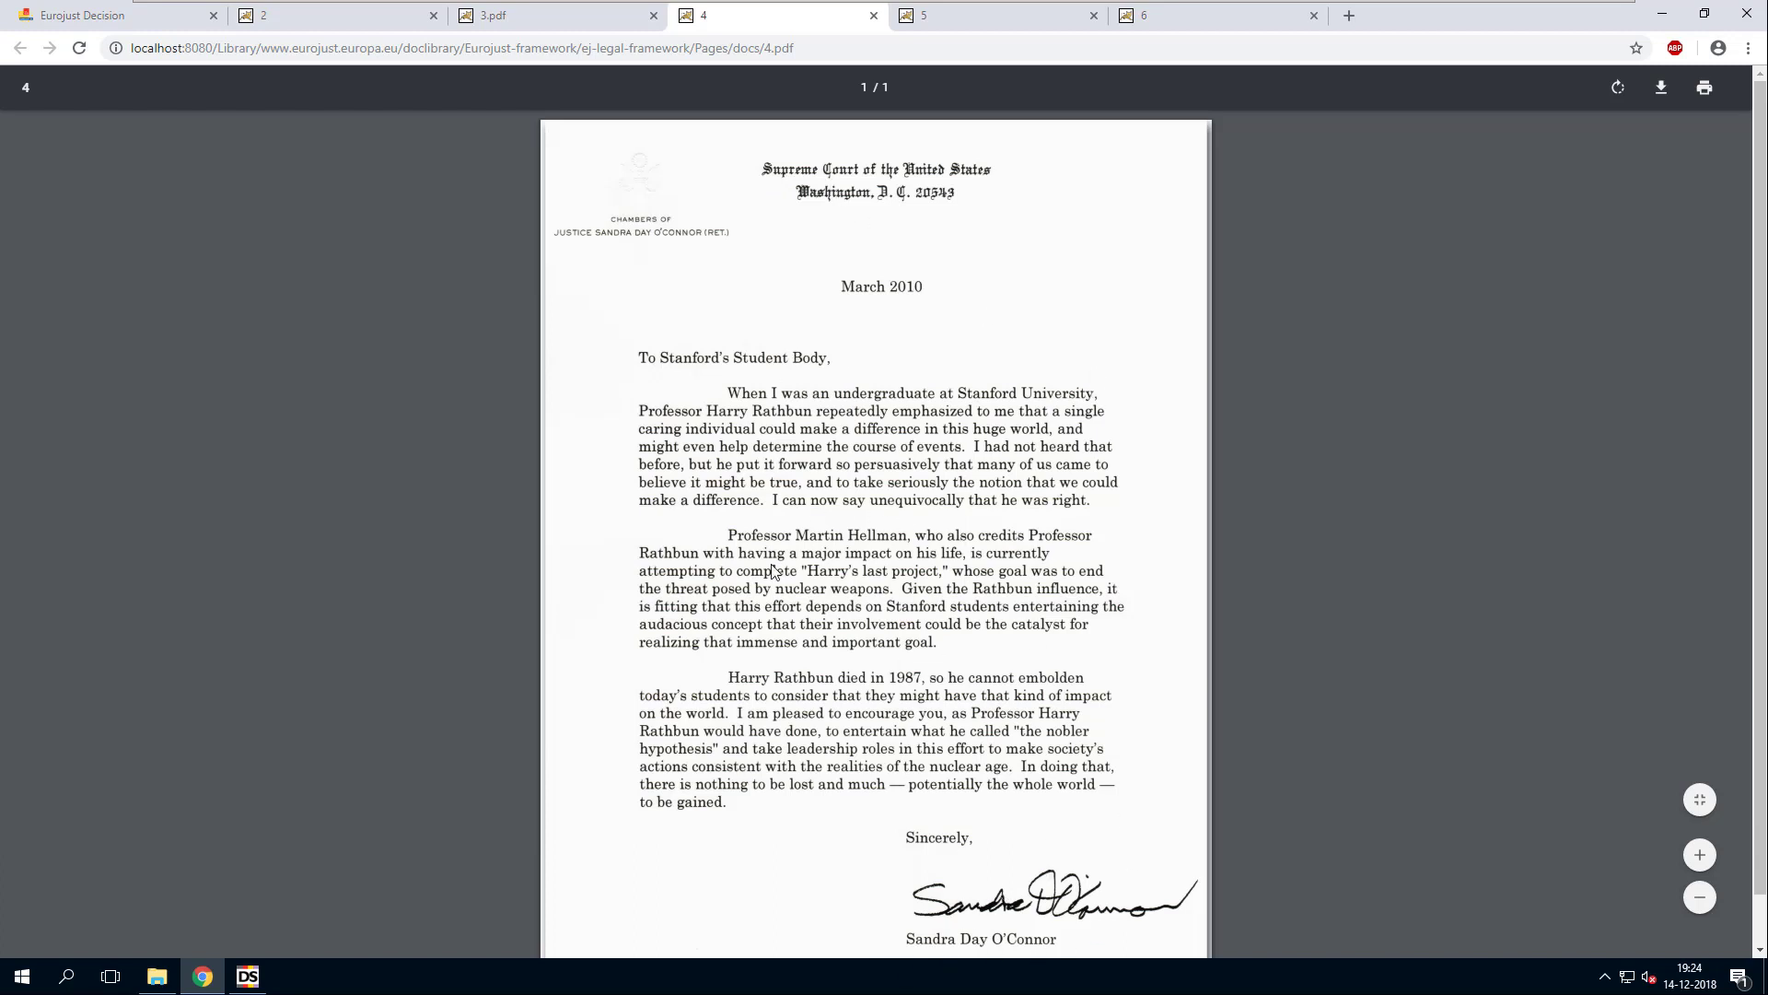
click(953, 16)
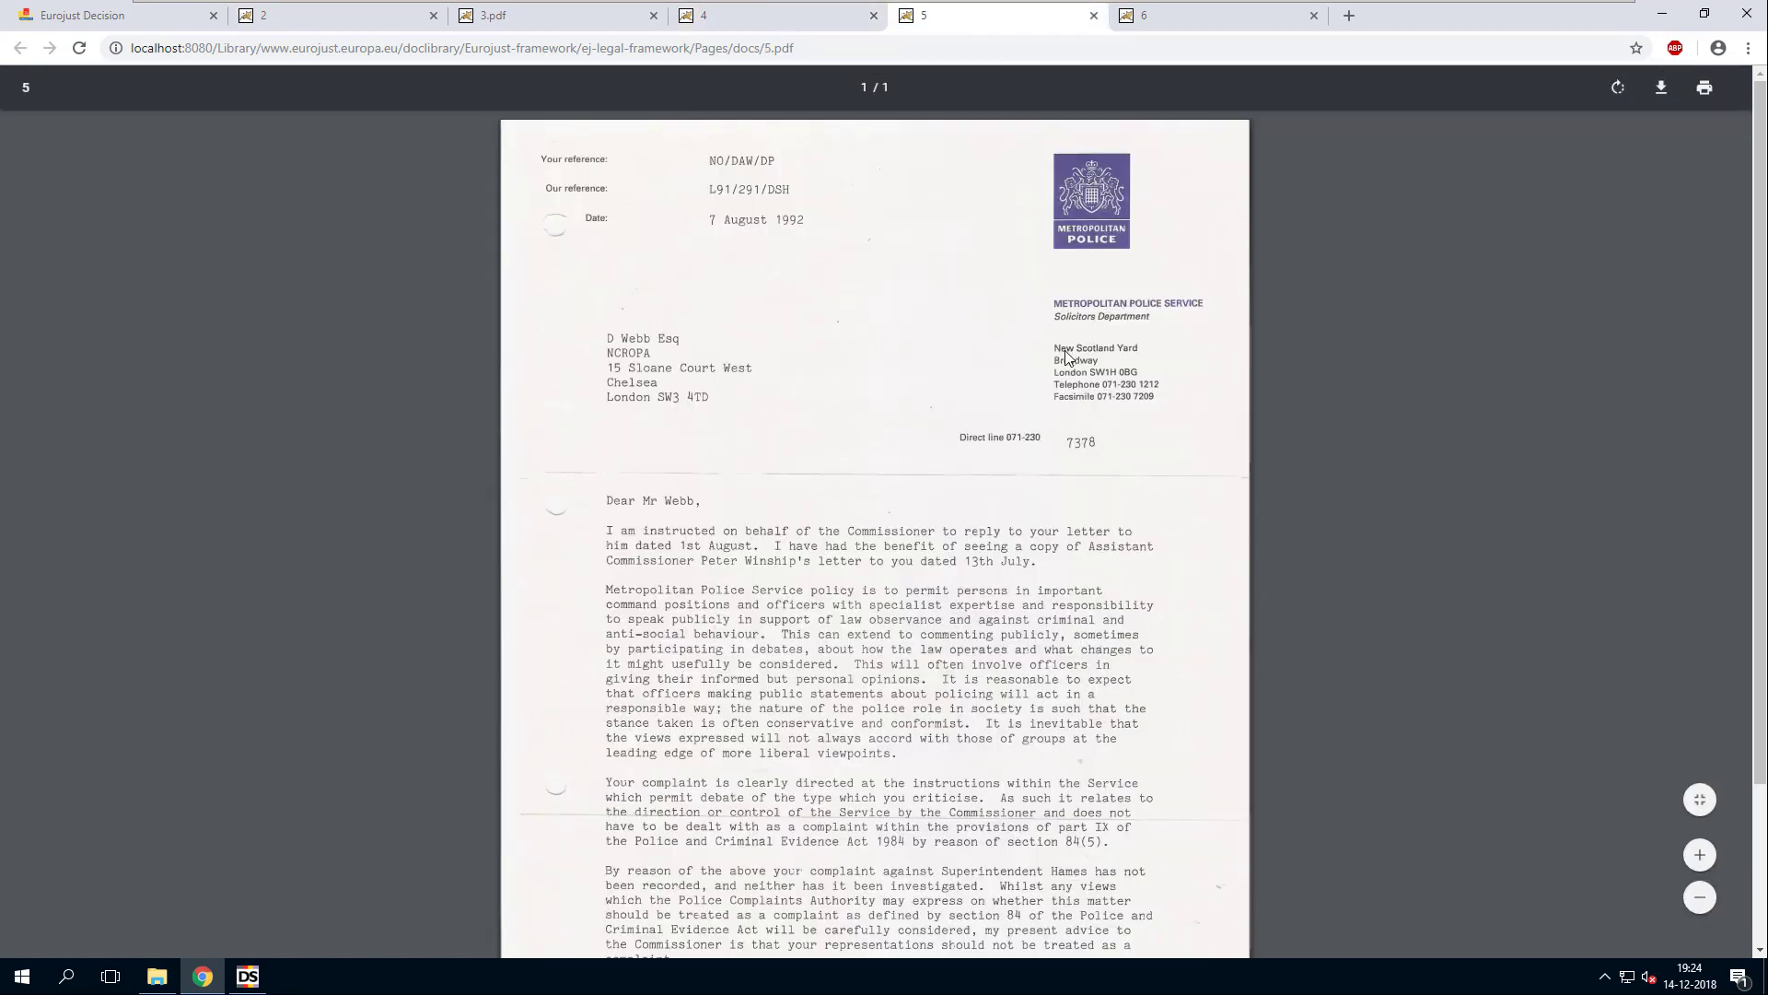
click(1207, 18)
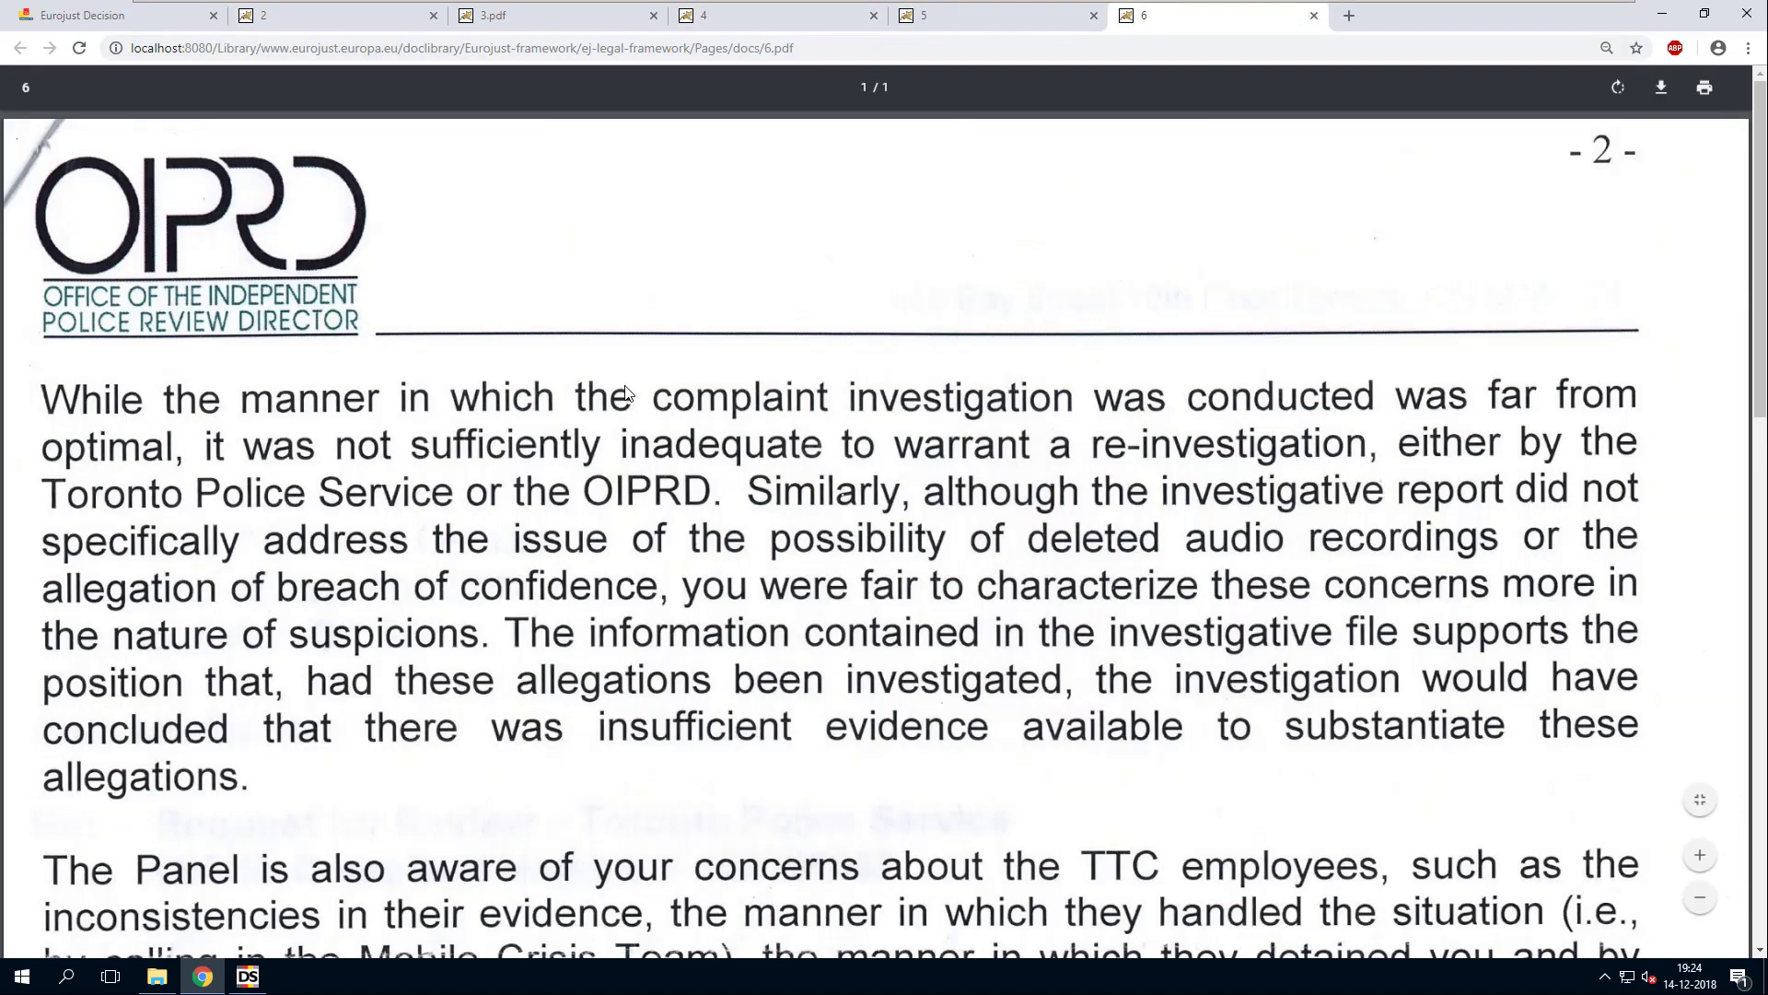
scroll(626, 393, down, 6)
scroll(626, 393, up, 7)
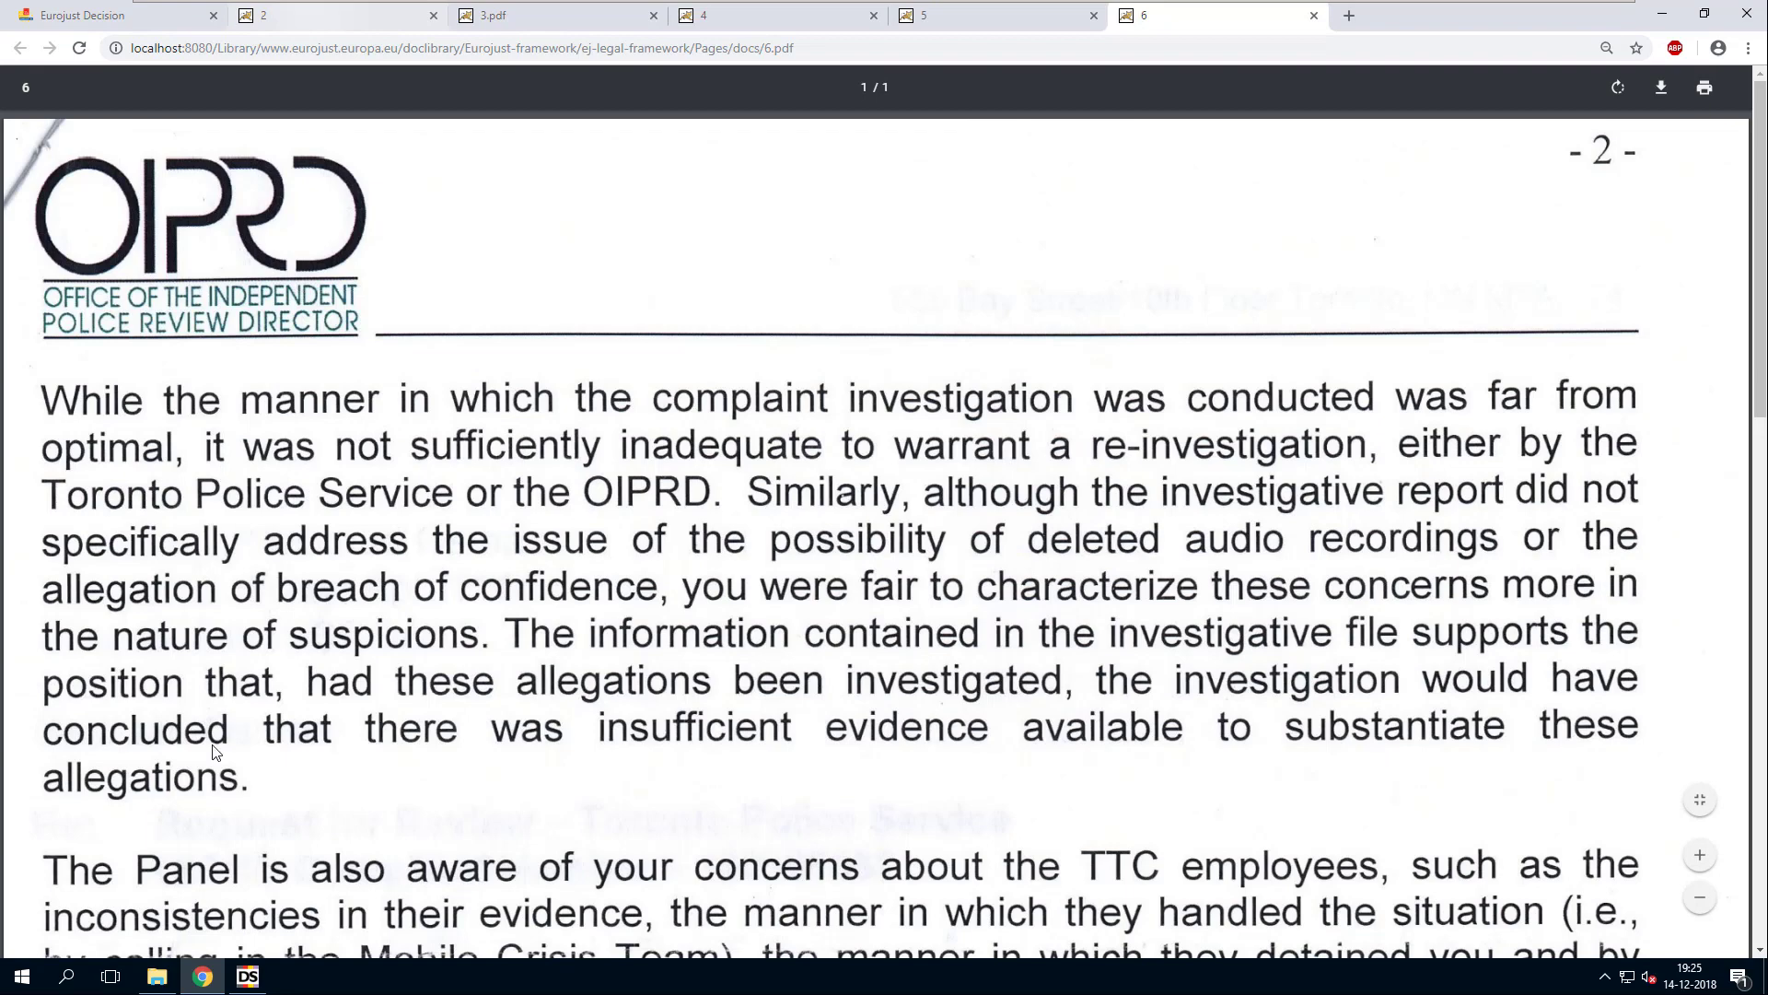
Step: Switch to Design Studio and execute JudicialAnalysisWatson.robot through the For Each Document loop up to the Extract Doc Title step
click(262, 984)
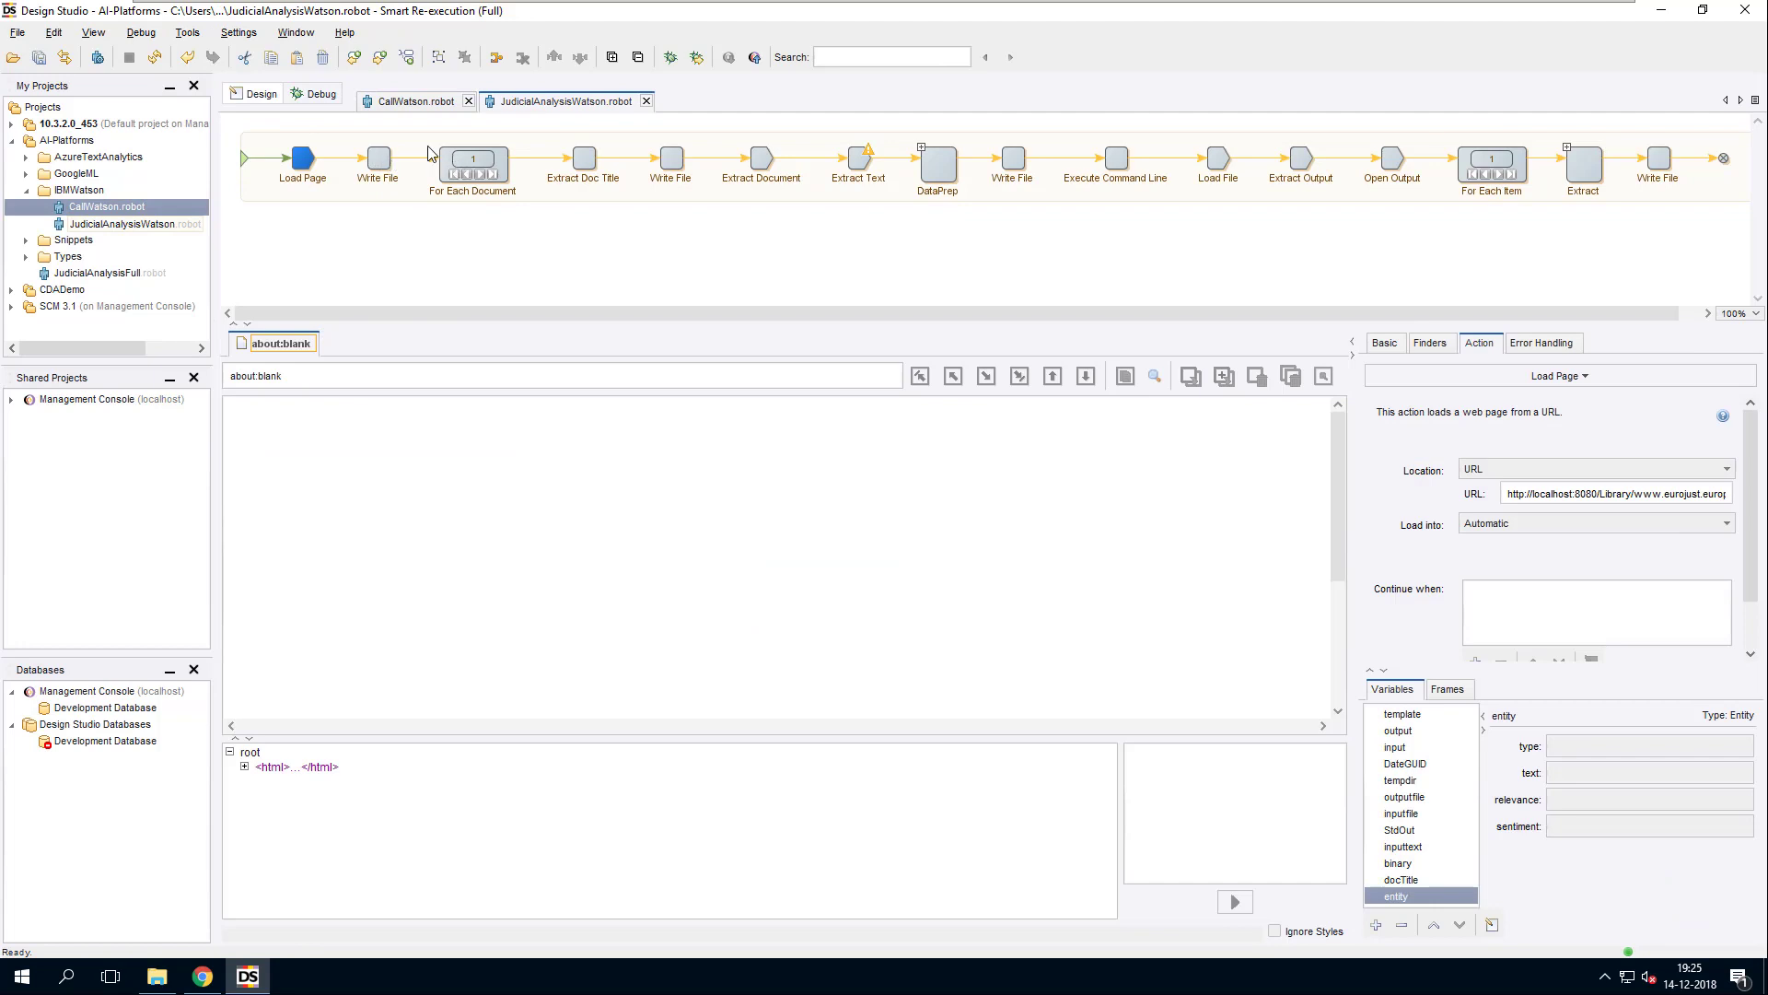
click(446, 171)
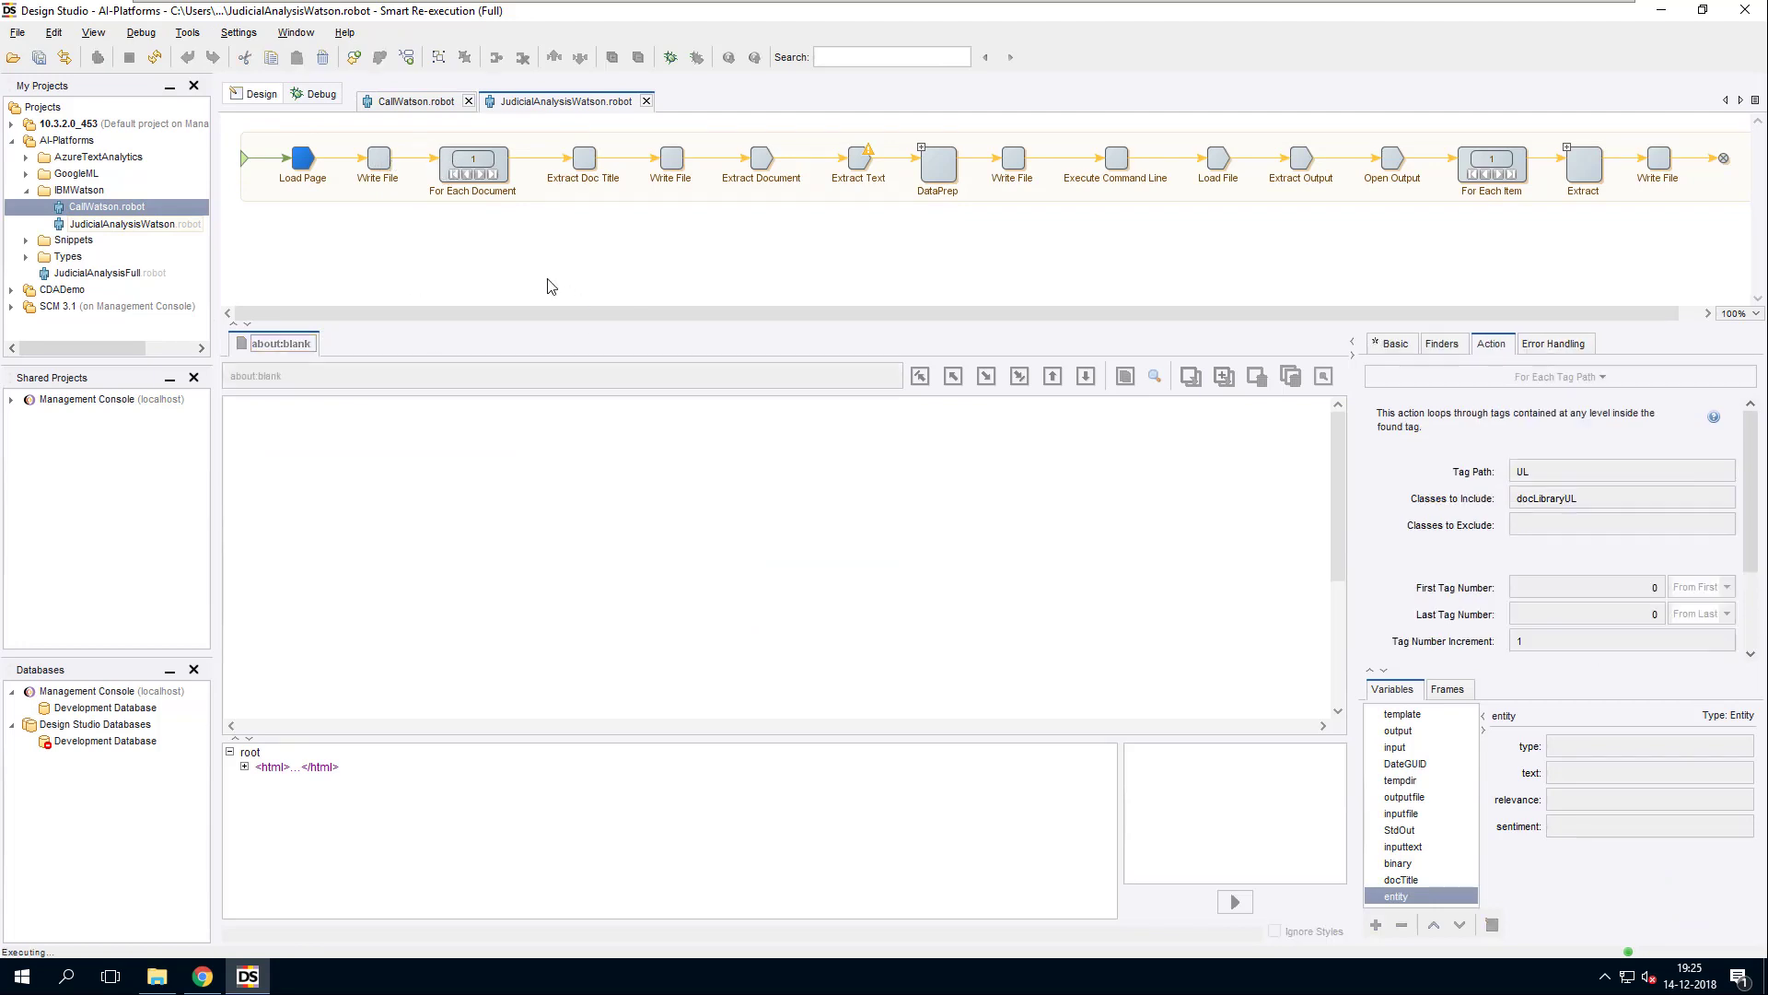
click(590, 165)
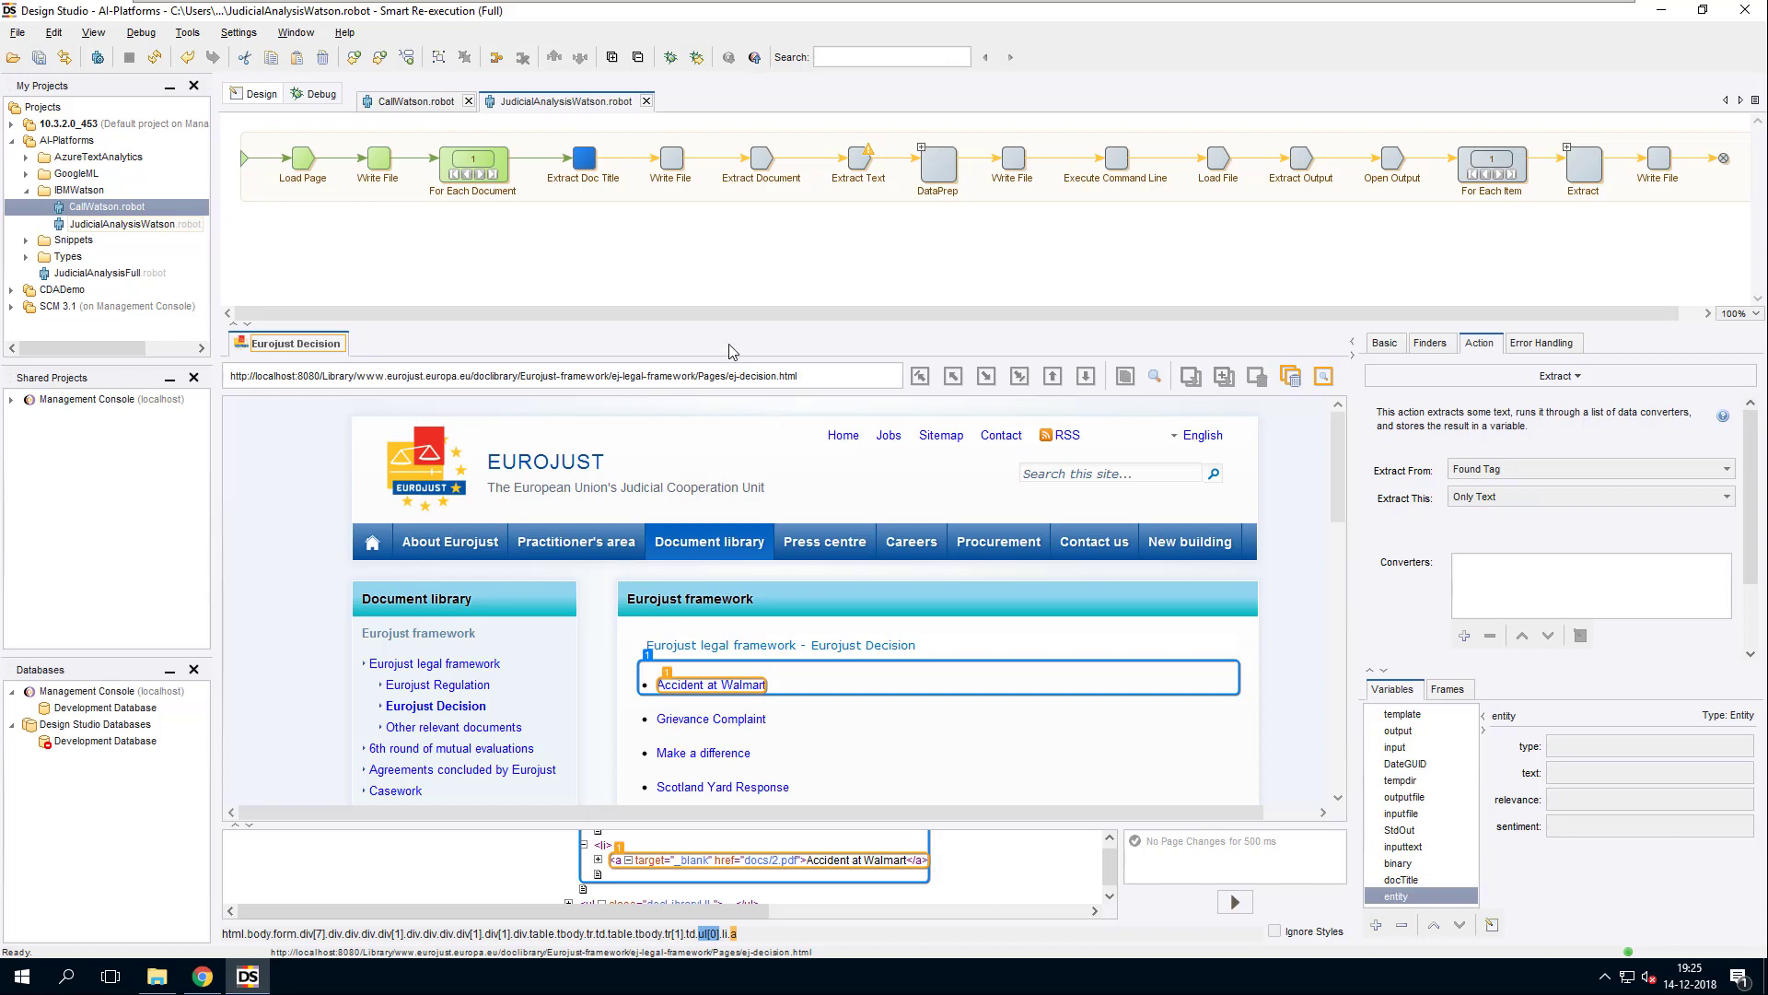
scroll(1023, 318, right, 1)
scroll(1021, 313, right, 1)
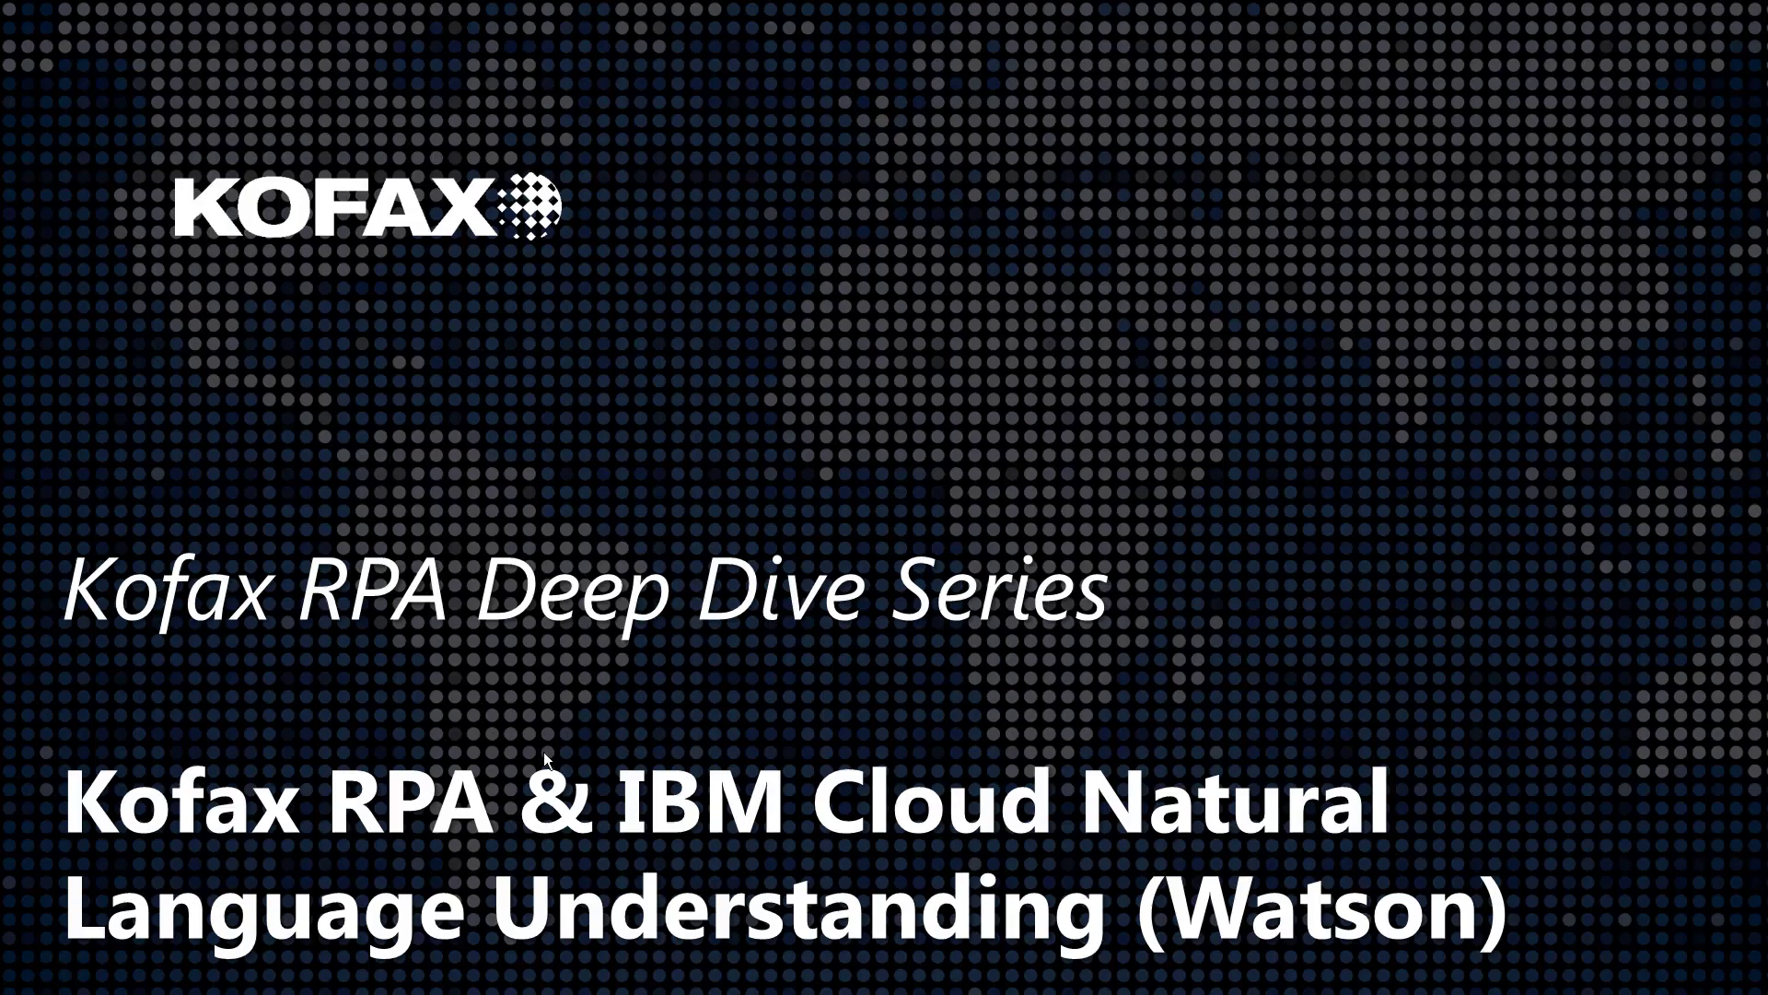
key(Right)
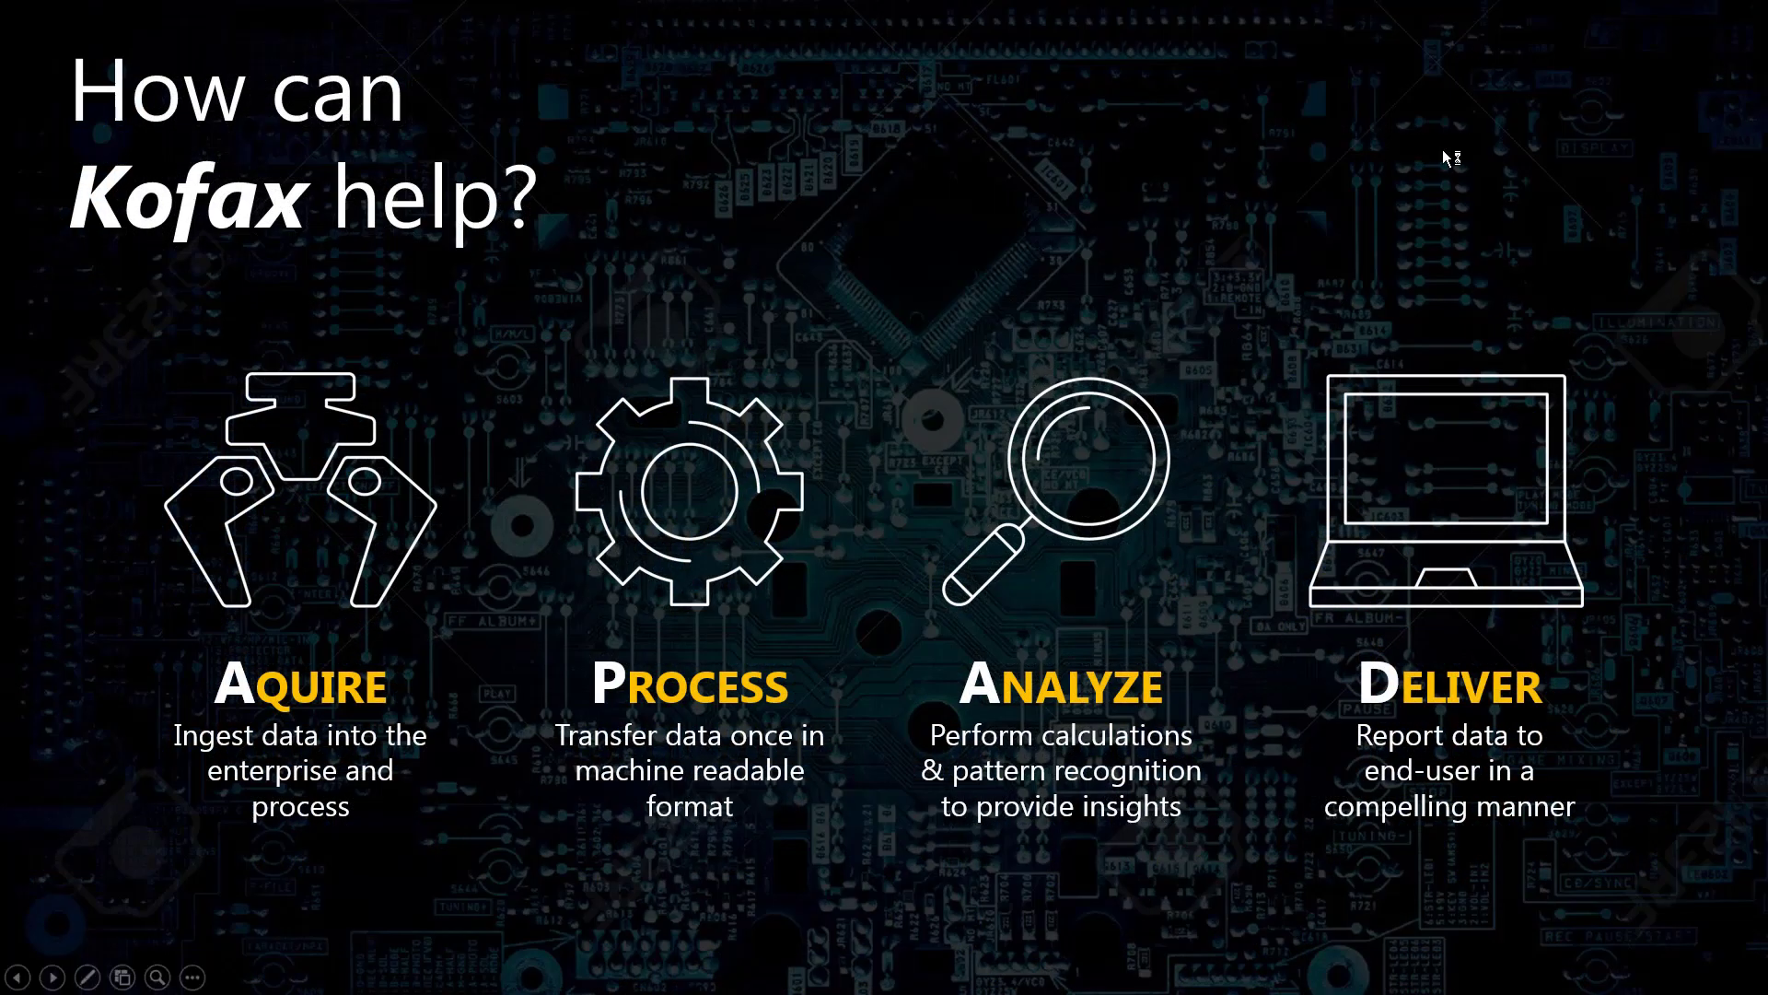